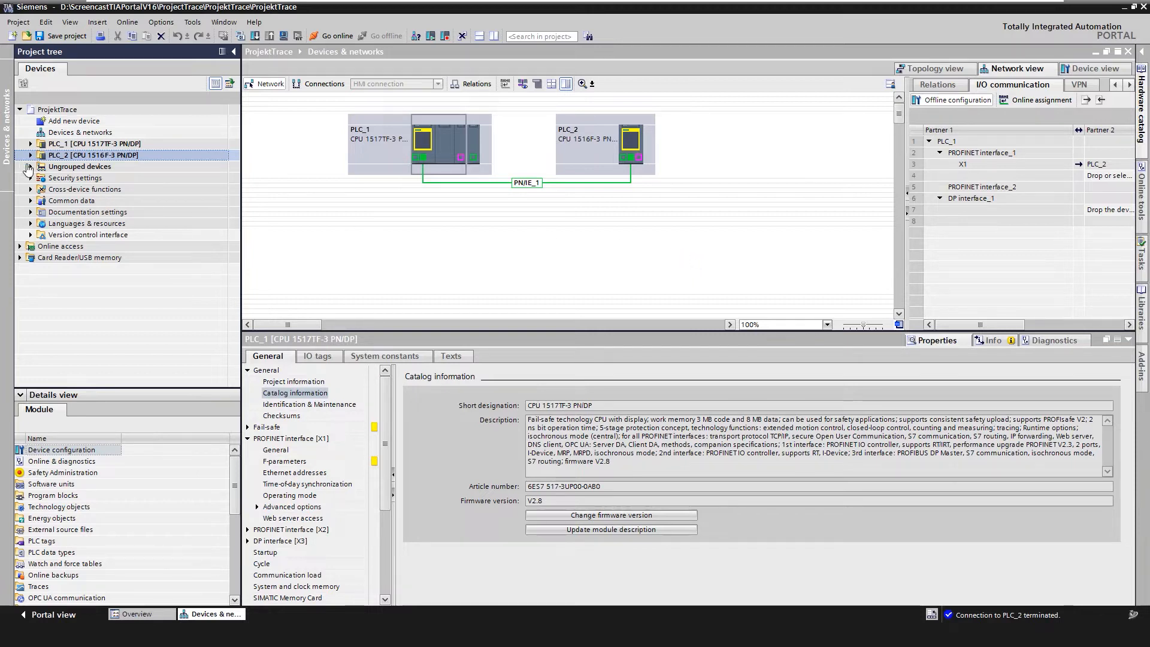
- Add a new project trace under the project's cross-device functions
{"action": "left_click", "coordinate": [30, 189]}
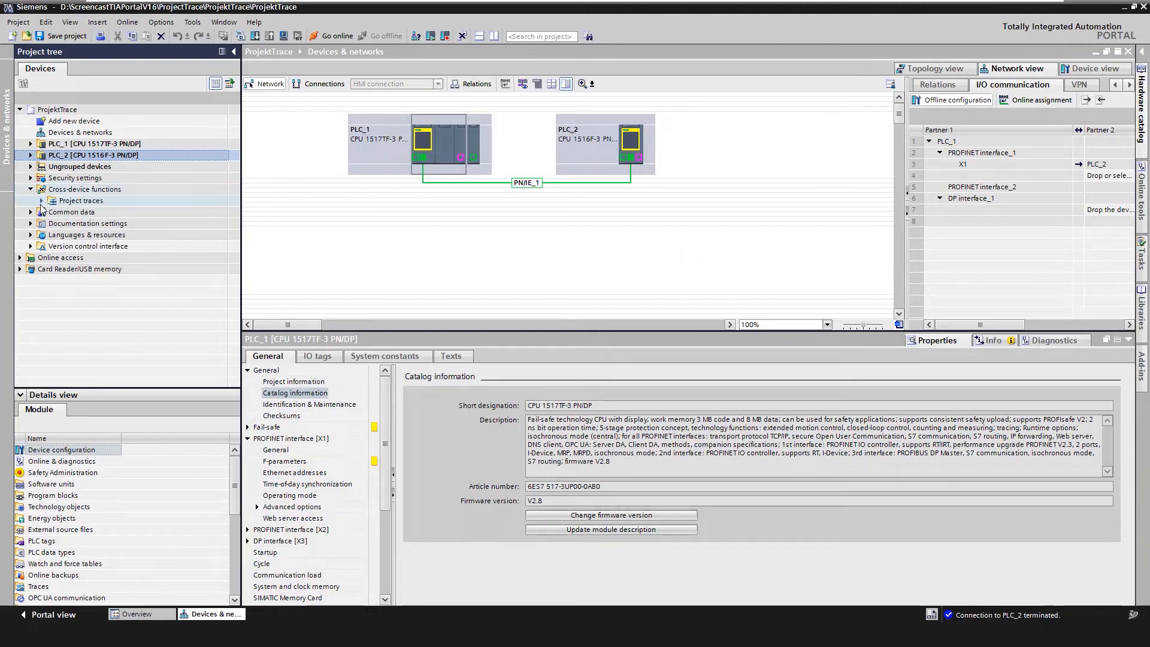
{"action": "left_click", "coordinate": [41, 201]}
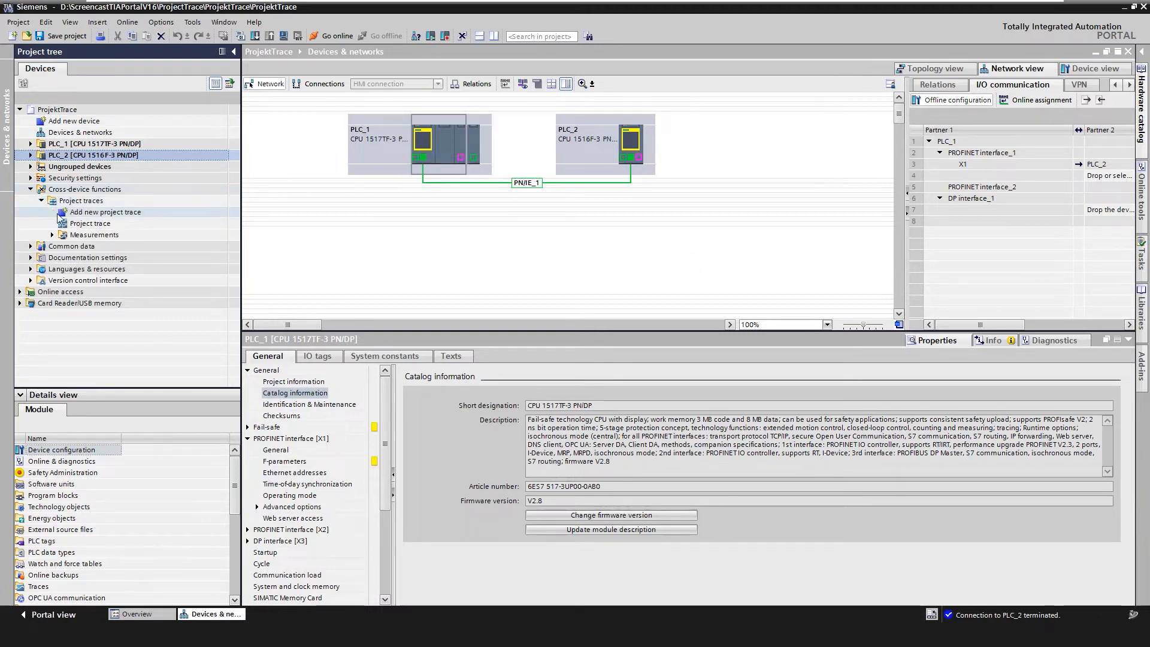
{"action": "double_click", "coordinate": [91, 215]}
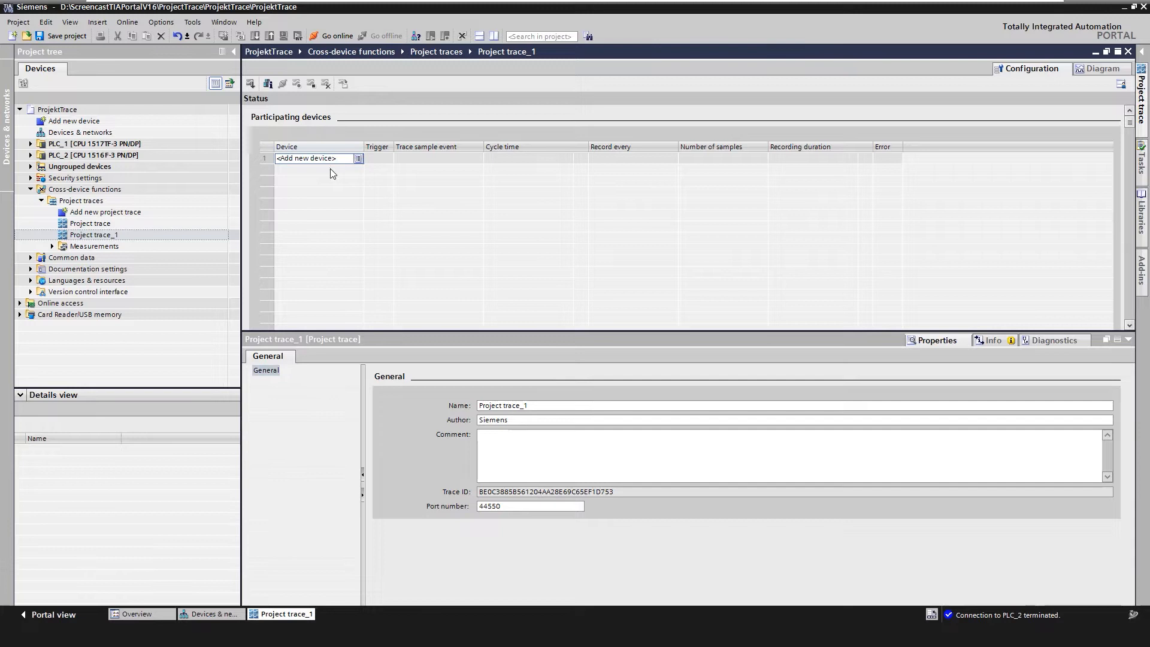
- Add PLC_1 and PLC_2 as participating devices of the new project trace
{"action": "left_click", "coordinate": [358, 159]}
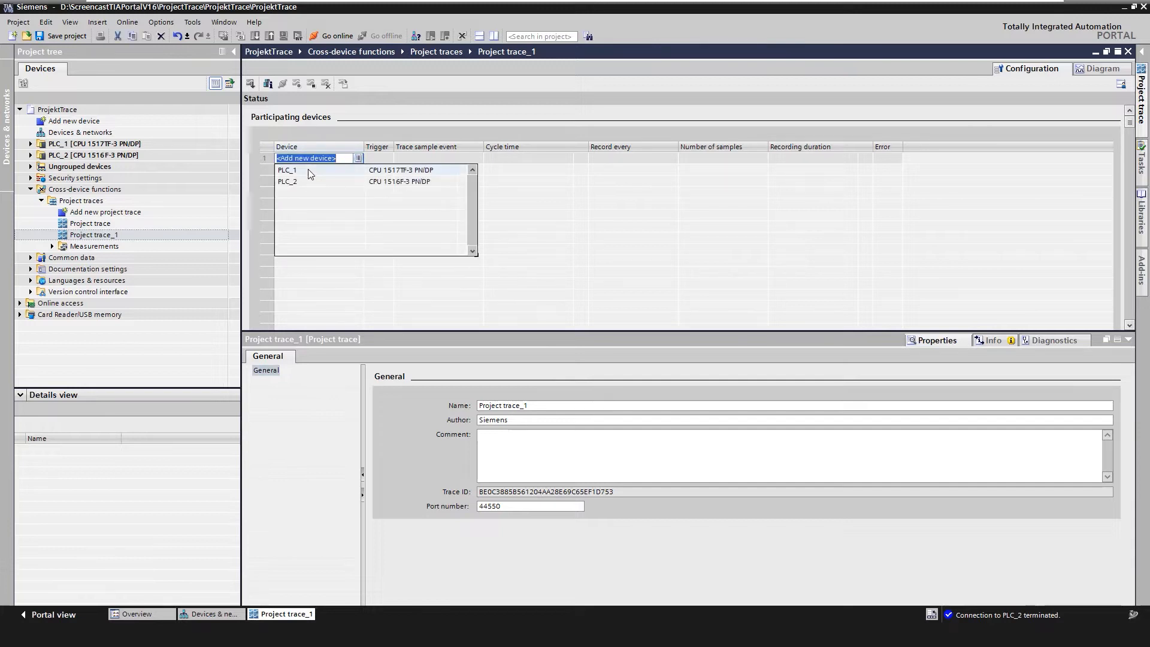
{"action": "left_click", "coordinate": [307, 171]}
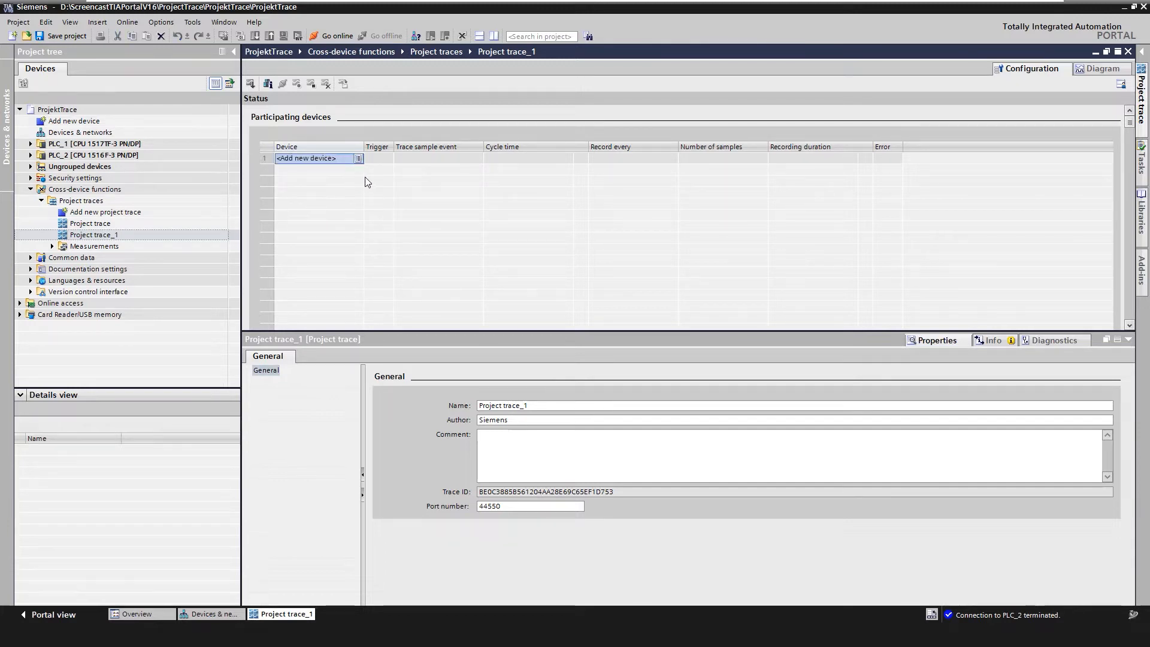
{"action": "left_click", "coordinate": [358, 169]}
{"action": "left_click", "coordinate": [317, 183]}
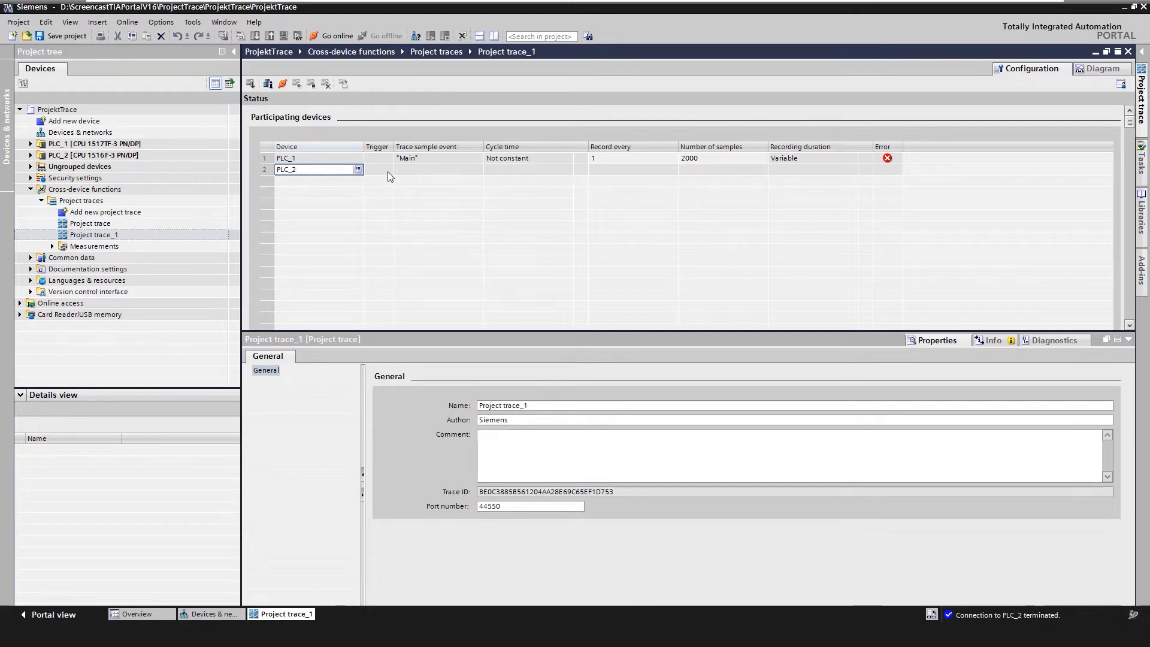
{"action": "left_click", "coordinate": [387, 171]}
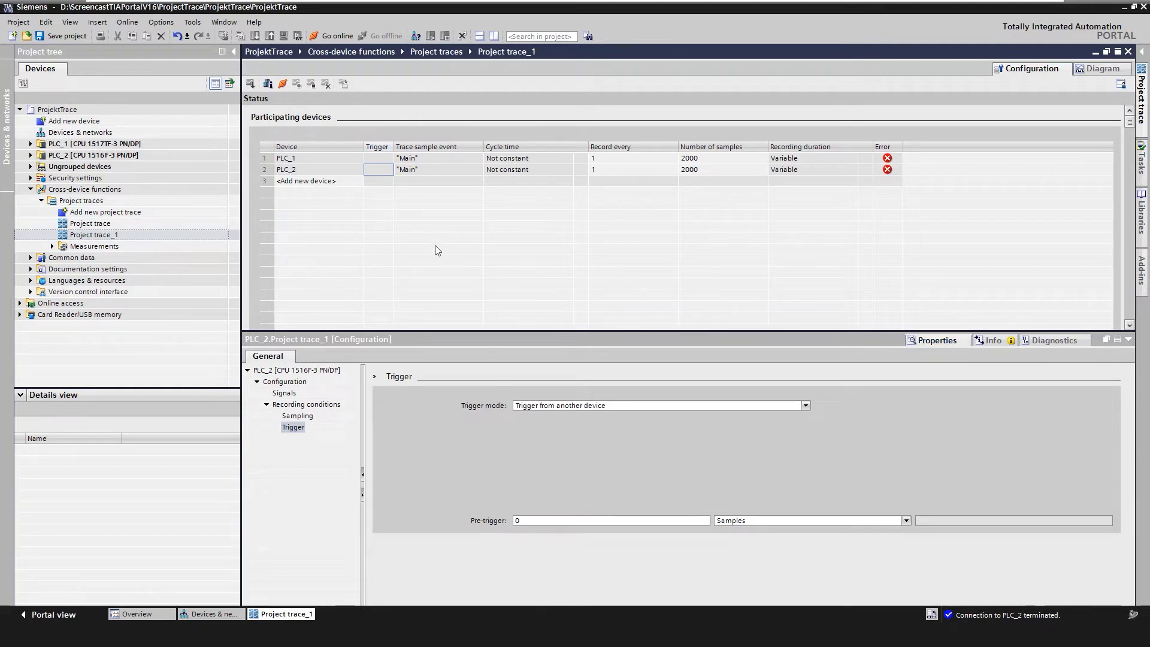
- Add the tags valTriangle and valSinus from InstFreqGen_PLC1 to PLC_1's trace signals
{"action": "left_click", "coordinate": [318, 161]}
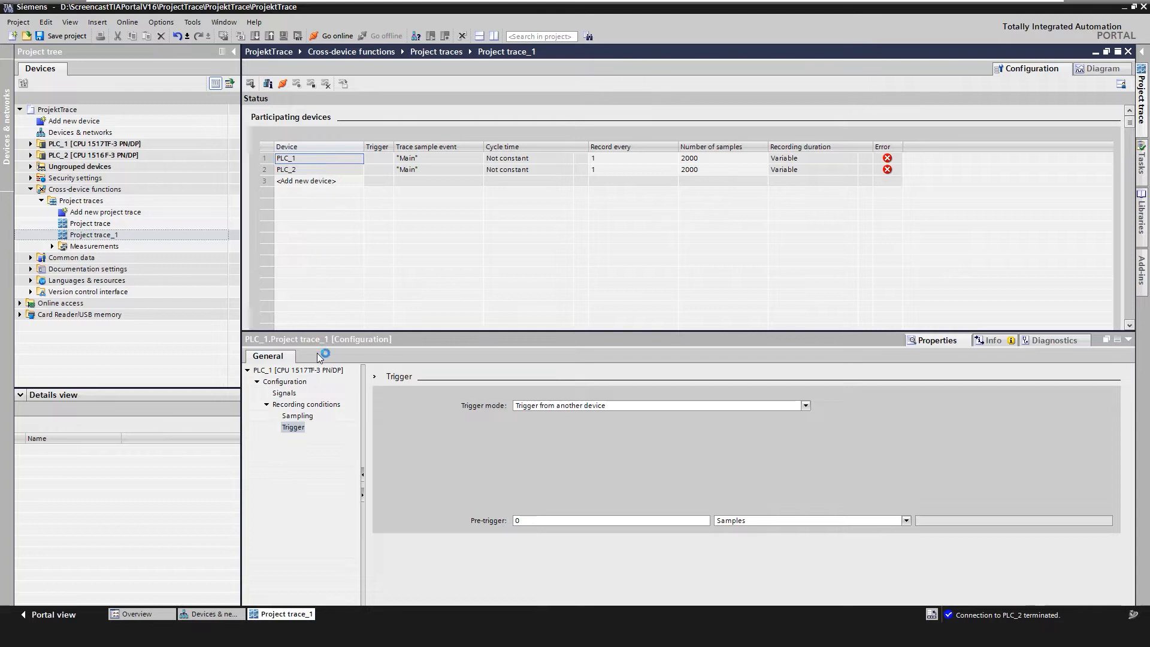
{"action": "left_click", "coordinate": [293, 395]}
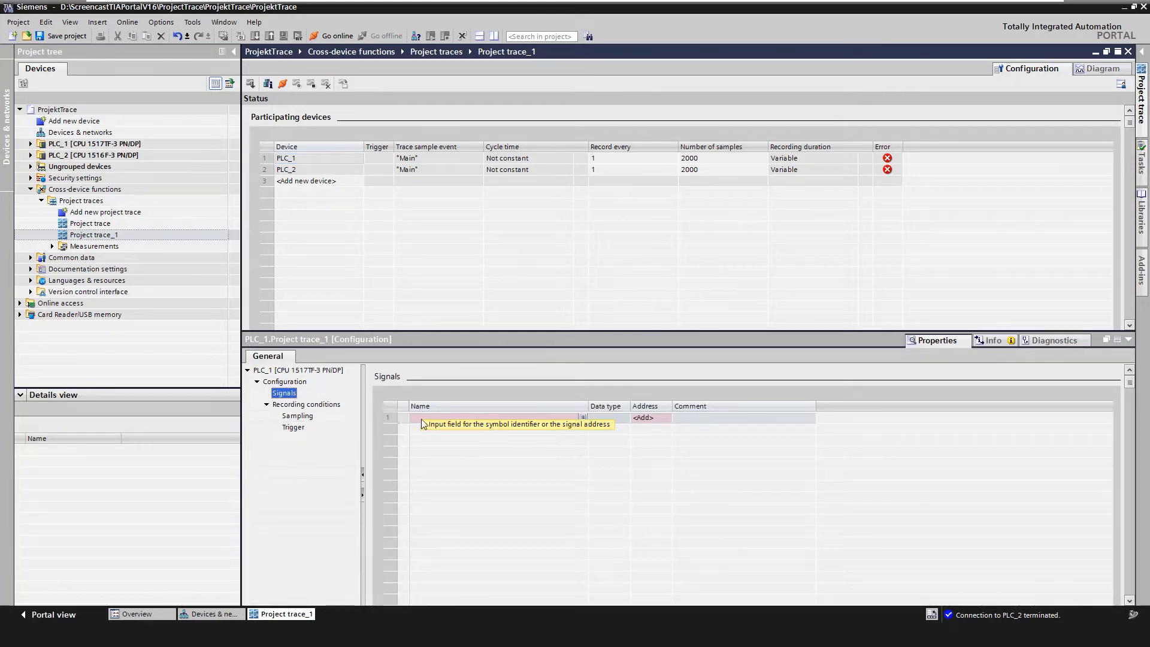
{"action": "left_click", "coordinate": [31, 145]}
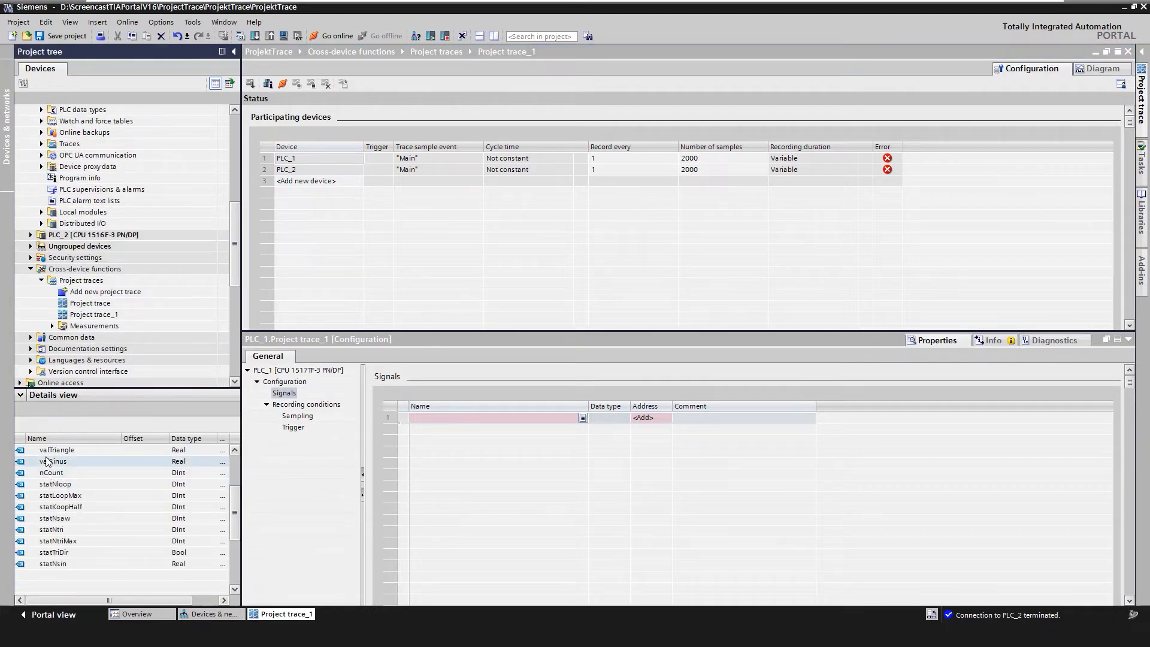
{"action": "left_click", "coordinate": [45, 455]}
{"action": "left_click", "coordinate": [45, 460], "text": "shift"}
{"action": "left_click_drag", "start_coordinate": [47, 461], "coordinate": [435, 425]}
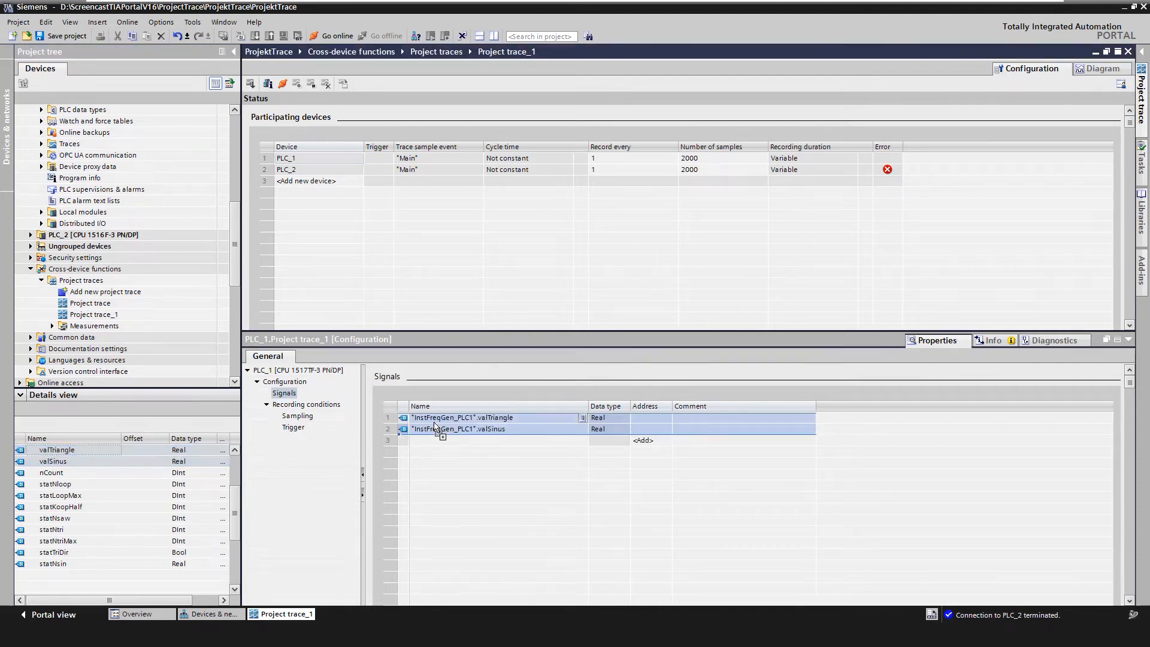
- Configure PLC_1's sampling with the "Cyclic interrupt" OB and a recording duration of 15 s
{"action": "left_click", "coordinate": [312, 405]}
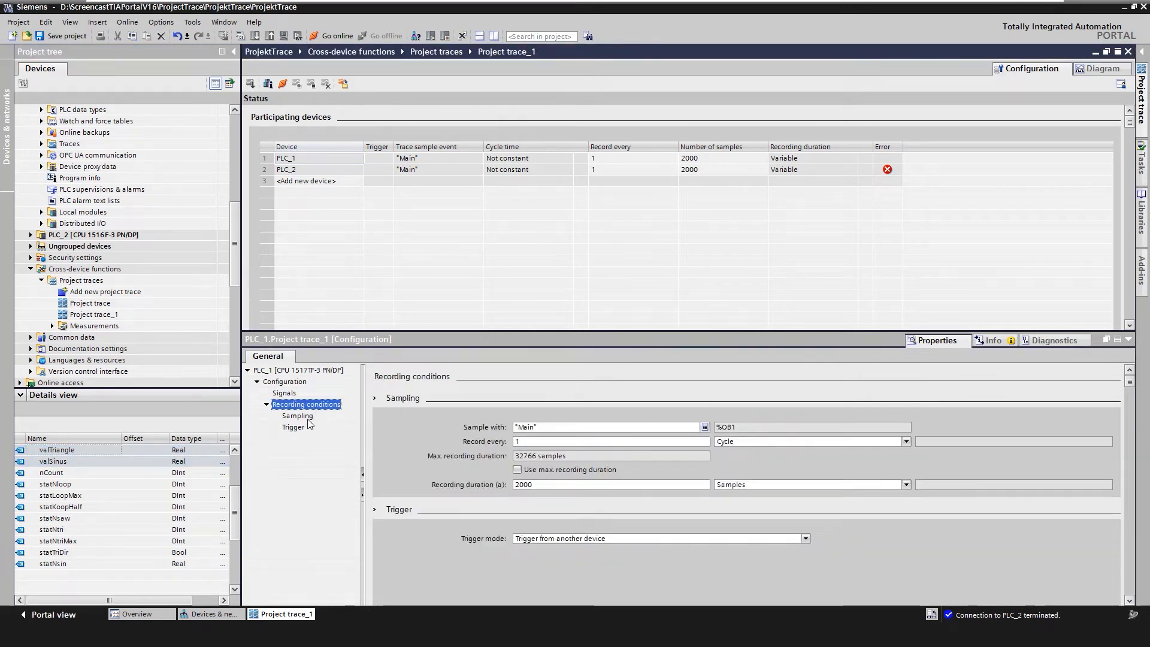
{"action": "left_click", "coordinate": [298, 415]}
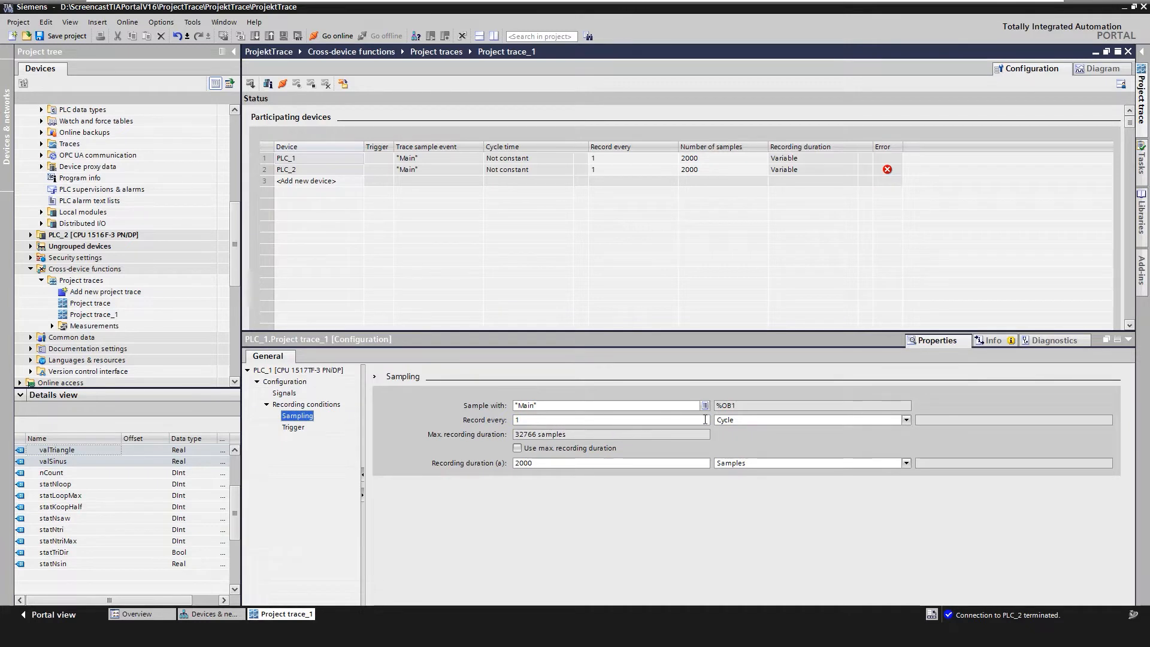
{"action": "left_click", "coordinate": [705, 406]}
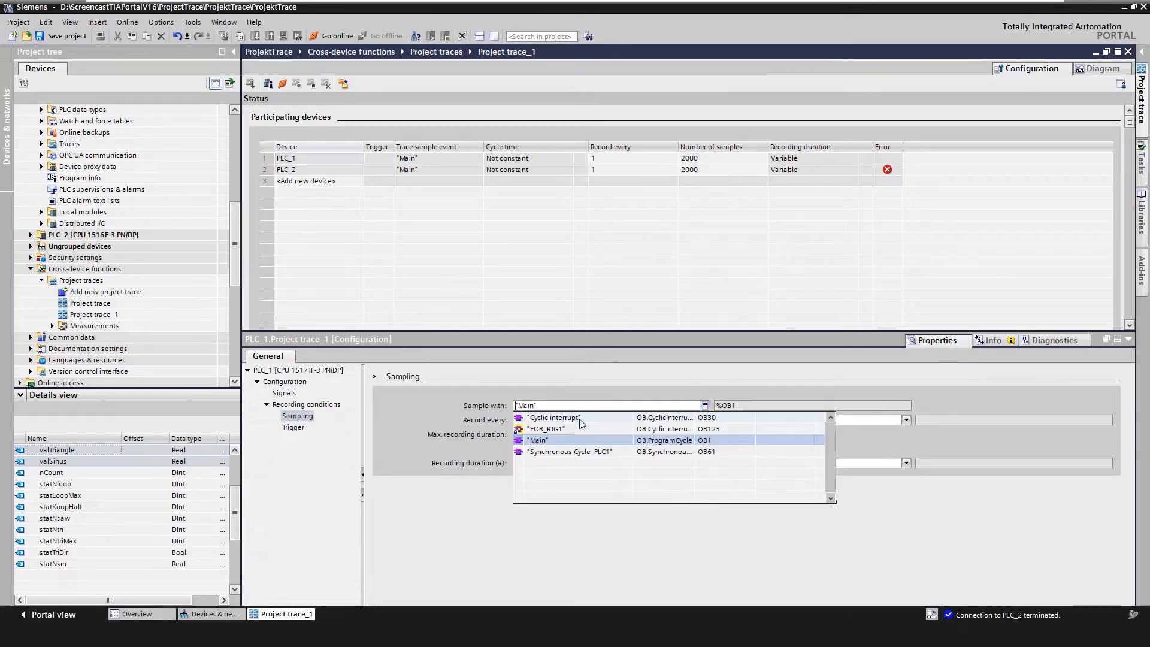
{"action": "left_click", "coordinate": [580, 418]}
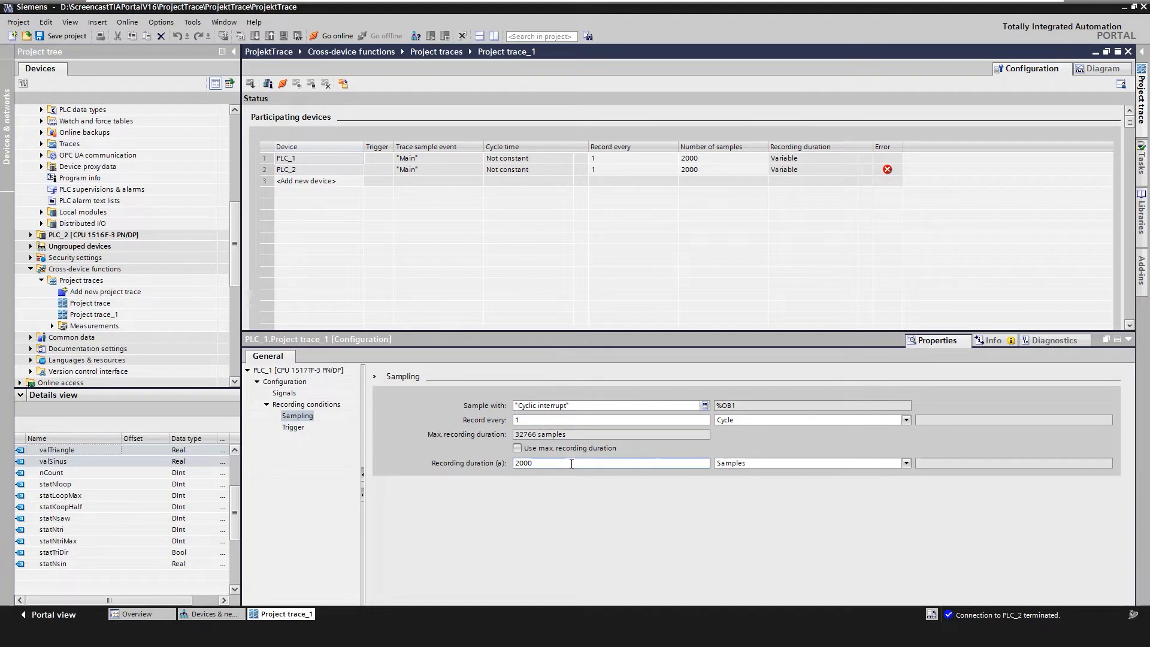
{"action": "left_click", "coordinate": [730, 463]}
{"action": "left_click", "coordinate": [731, 483]}
{"action": "left_click_drag", "start_coordinate": [544, 464], "coordinate": [442, 481]}
{"action": "type", "text": "15"}
{"action": "key", "text": "Return"}
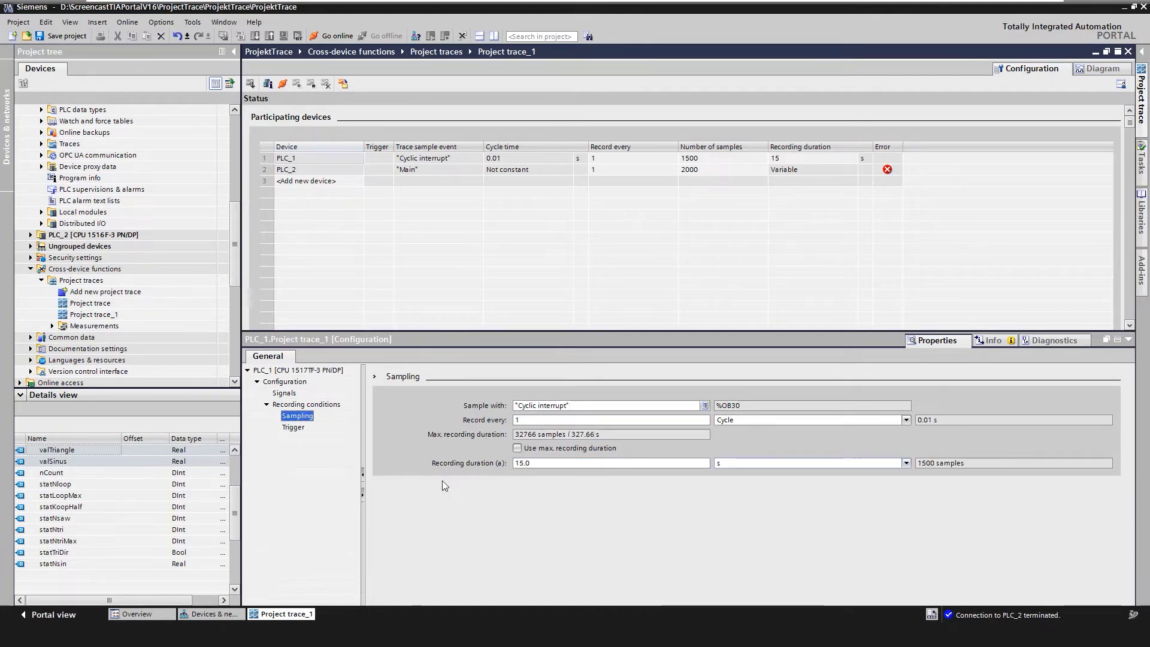
- Set PLC_1's trigger mode to Trigger on tag, using the tag "trigger"
{"action": "left_click", "coordinate": [293, 427]}
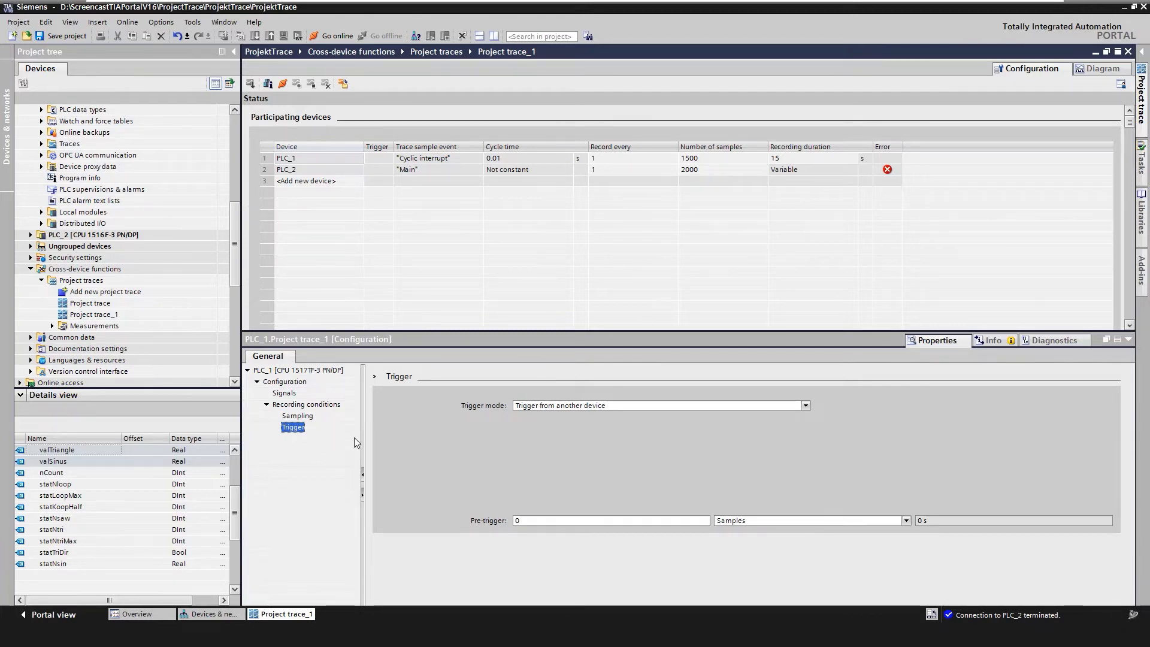
{"action": "left_click", "coordinate": [806, 407]}
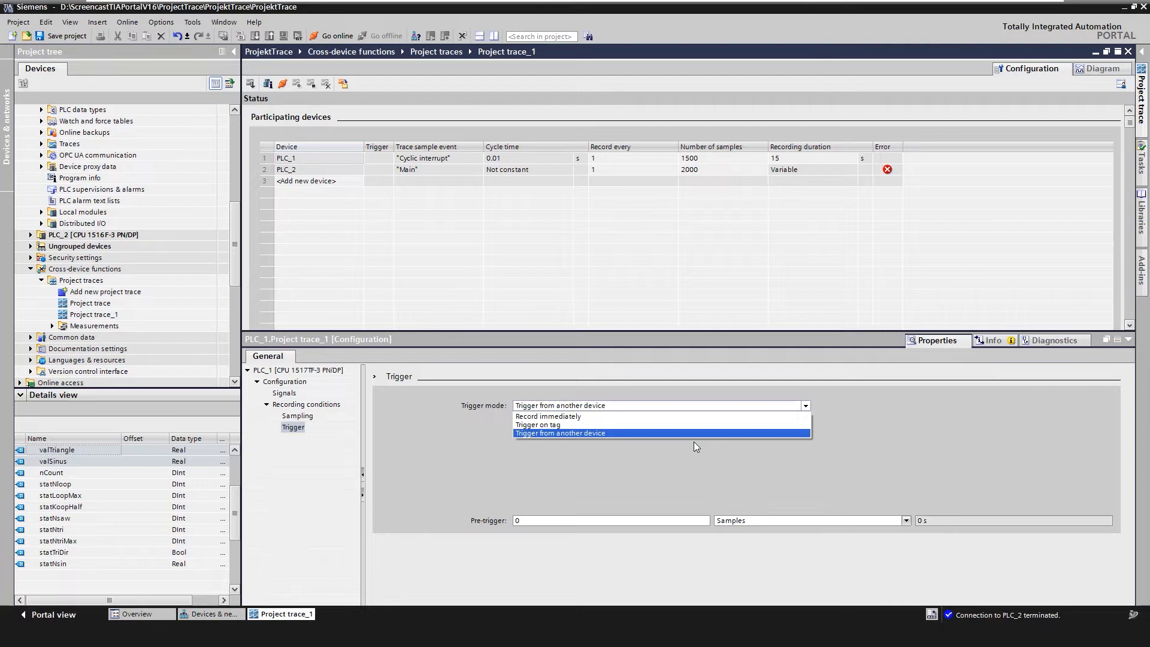
{"action": "left_click", "coordinate": [638, 424]}
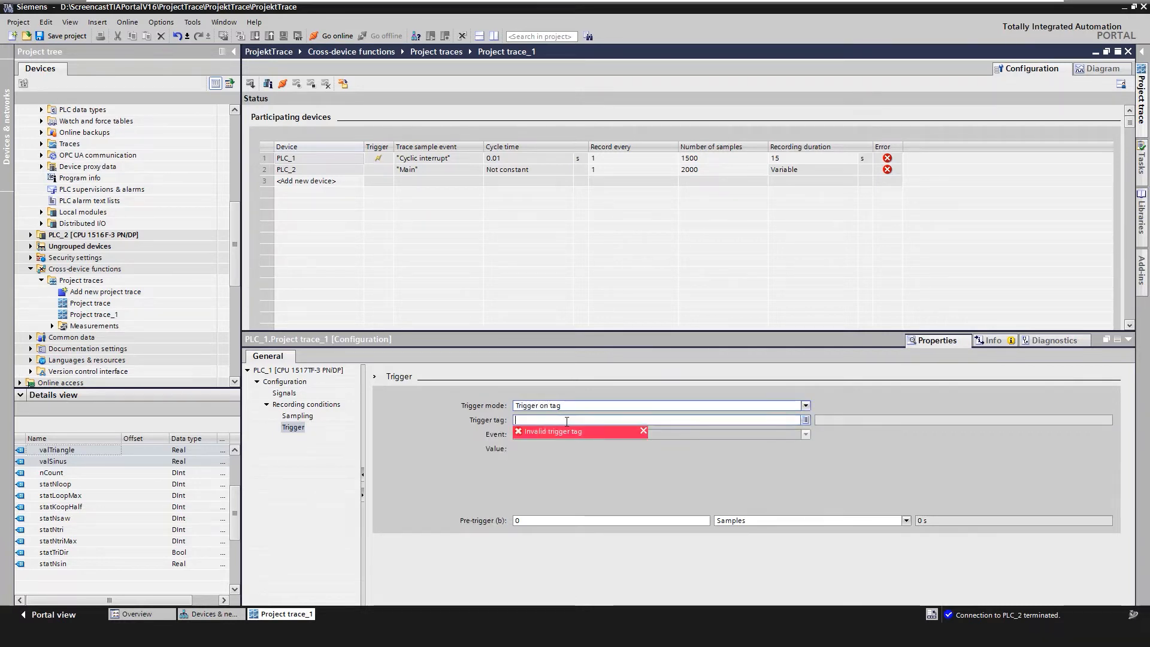
{"action": "type", "text": "t"}
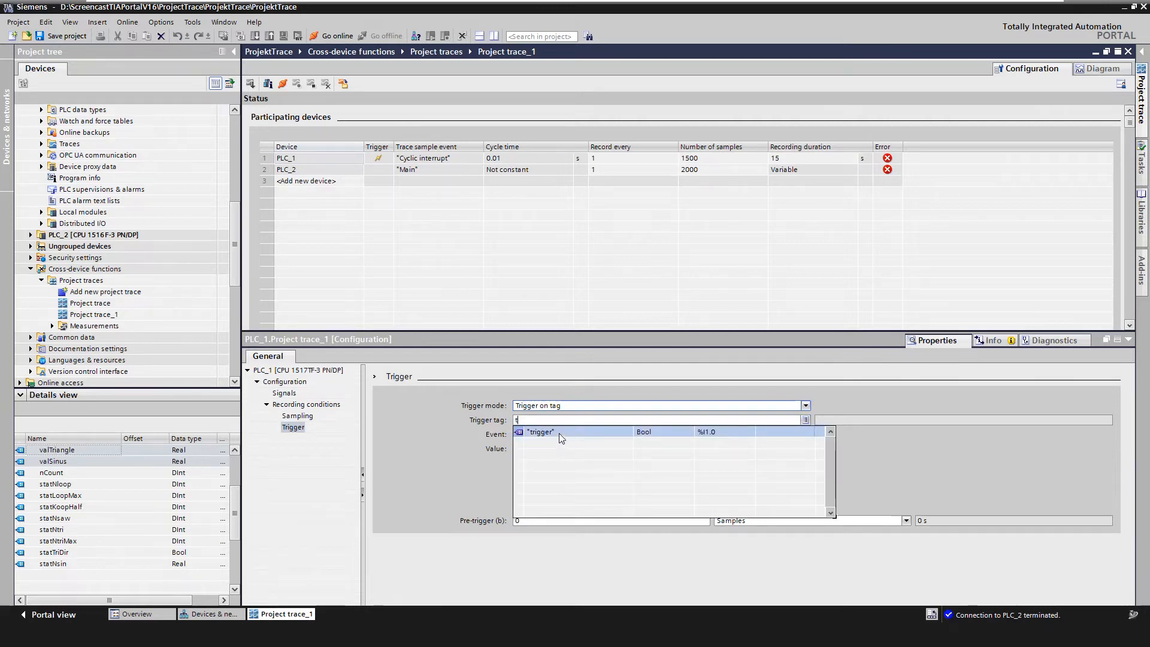
{"action": "left_click", "coordinate": [559, 433]}
- Add the tag "InstFreqGen_PLC2".valSinus to PLC_2's trace signals
{"action": "mouse_move", "coordinate": [887, 171]}
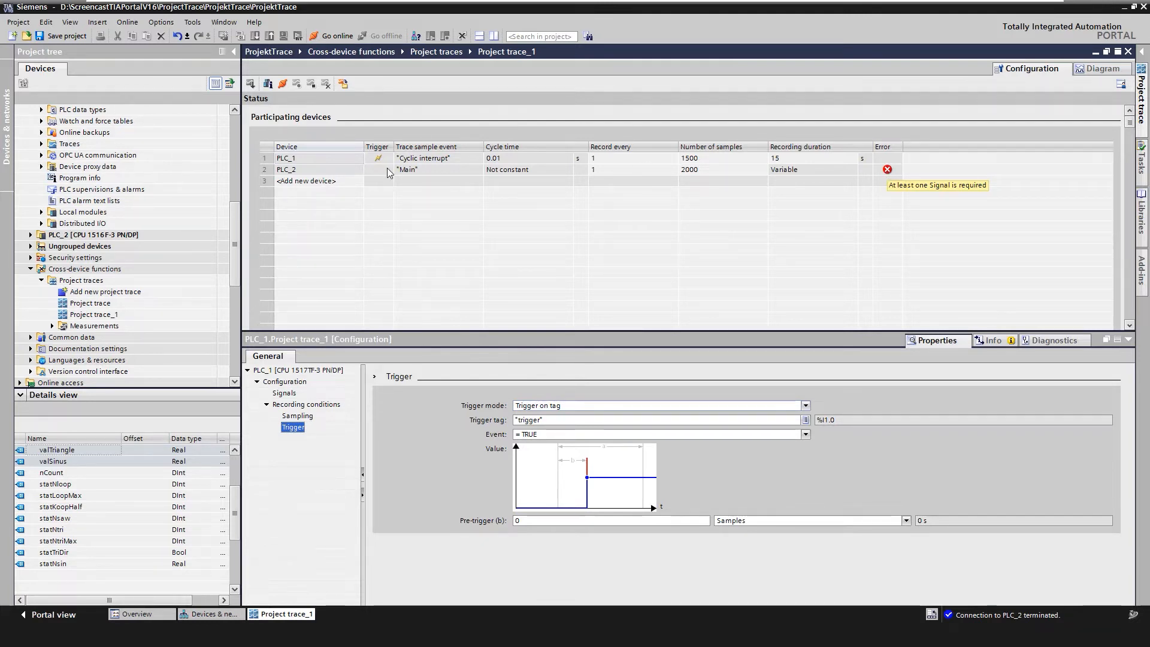
{"action": "left_click", "coordinate": [333, 171]}
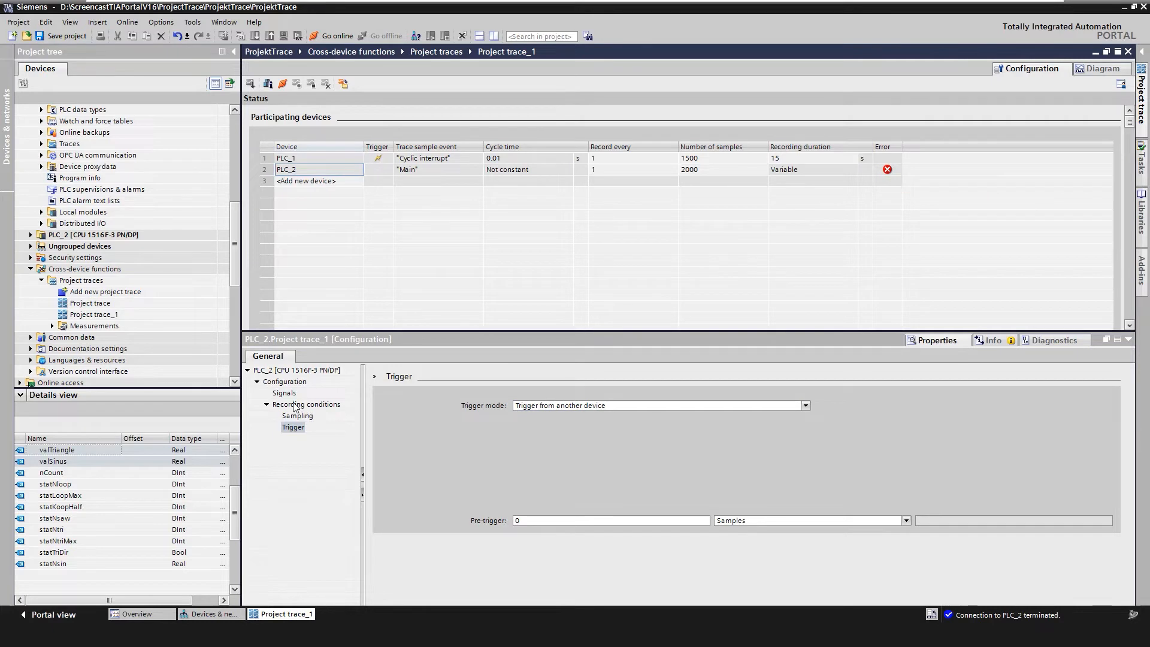
{"action": "left_click", "coordinate": [284, 393]}
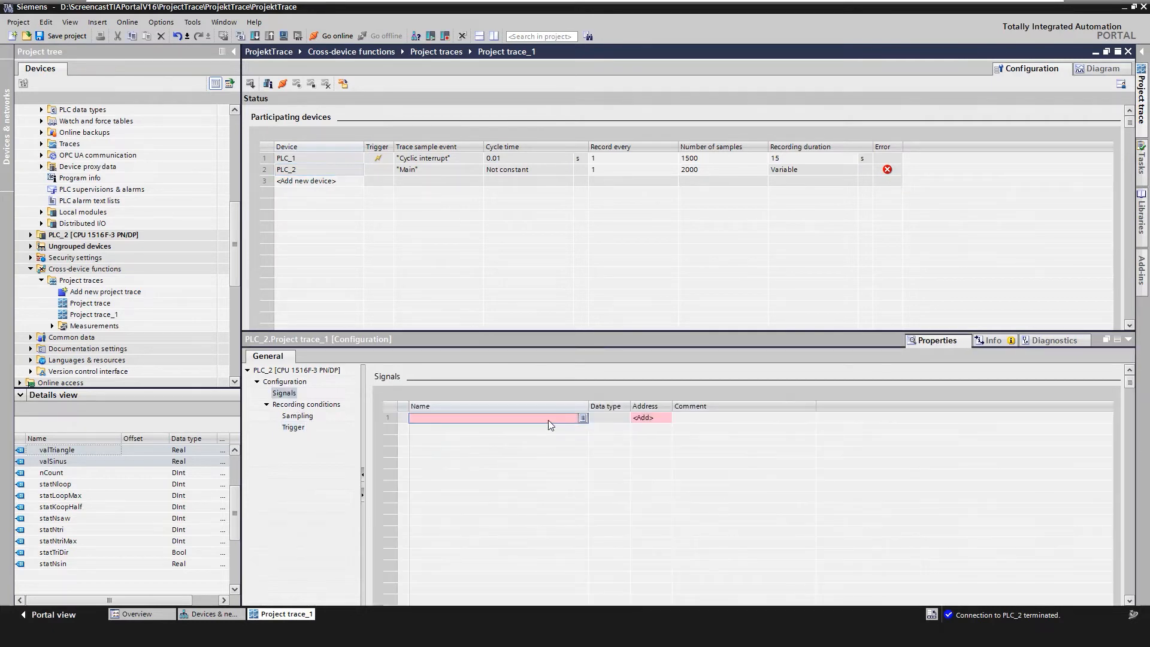
{"action": "left_click", "coordinate": [548, 419]}
{"action": "left_click", "coordinate": [511, 430]}
{"action": "left_click", "coordinate": [465, 444]}
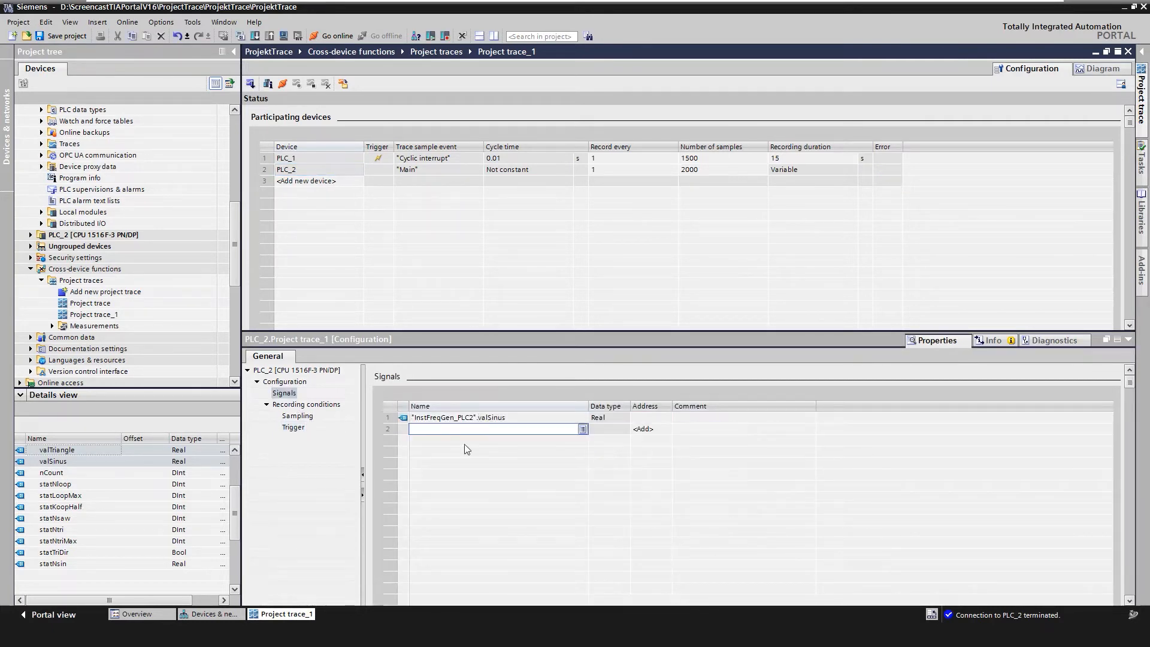
- Configure PLC_2's sampling with the "Cyclic interrupt" OB and a recording duration of 15 s, and display its trigger settings
{"action": "left_click", "coordinate": [298, 415]}
{"action": "left_click", "coordinate": [701, 407]}
{"action": "left_click", "coordinate": [705, 407]}
{"action": "left_click", "coordinate": [563, 427]}
{"action": "left_click", "coordinate": [735, 465]}
{"action": "left_click", "coordinate": [721, 483]}
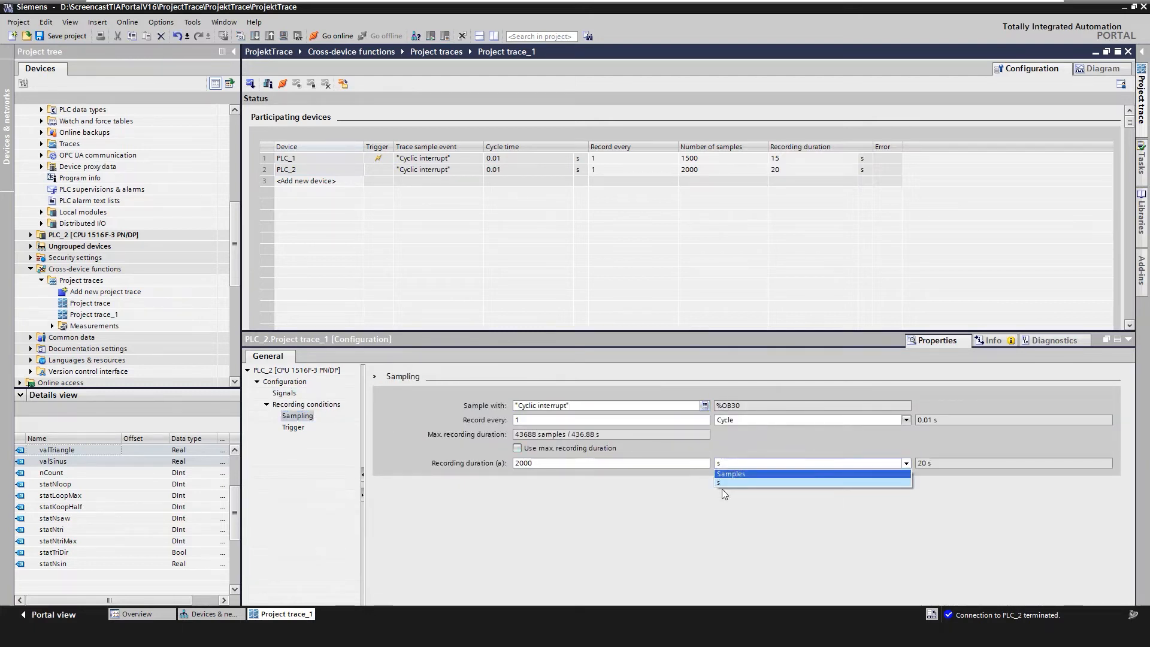
{"action": "left_click_drag", "start_coordinate": [533, 463], "coordinate": [423, 471]}
{"action": "type", "text": "15"}
{"action": "key", "text": "Return"}
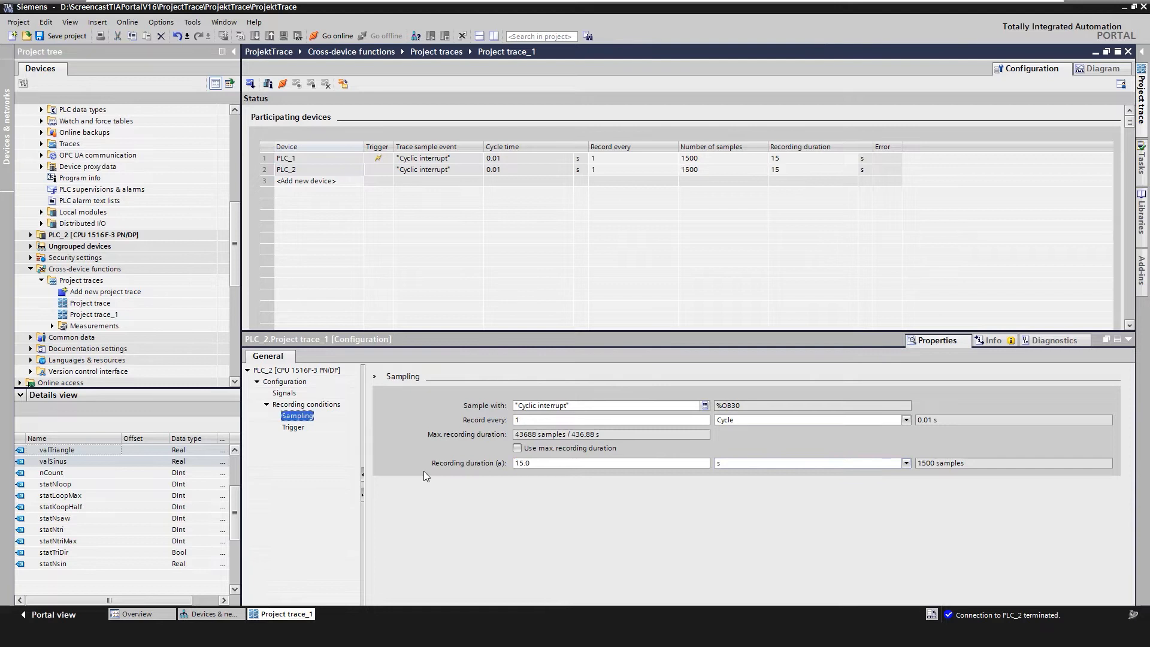
{"action": "left_click", "coordinate": [294, 428]}
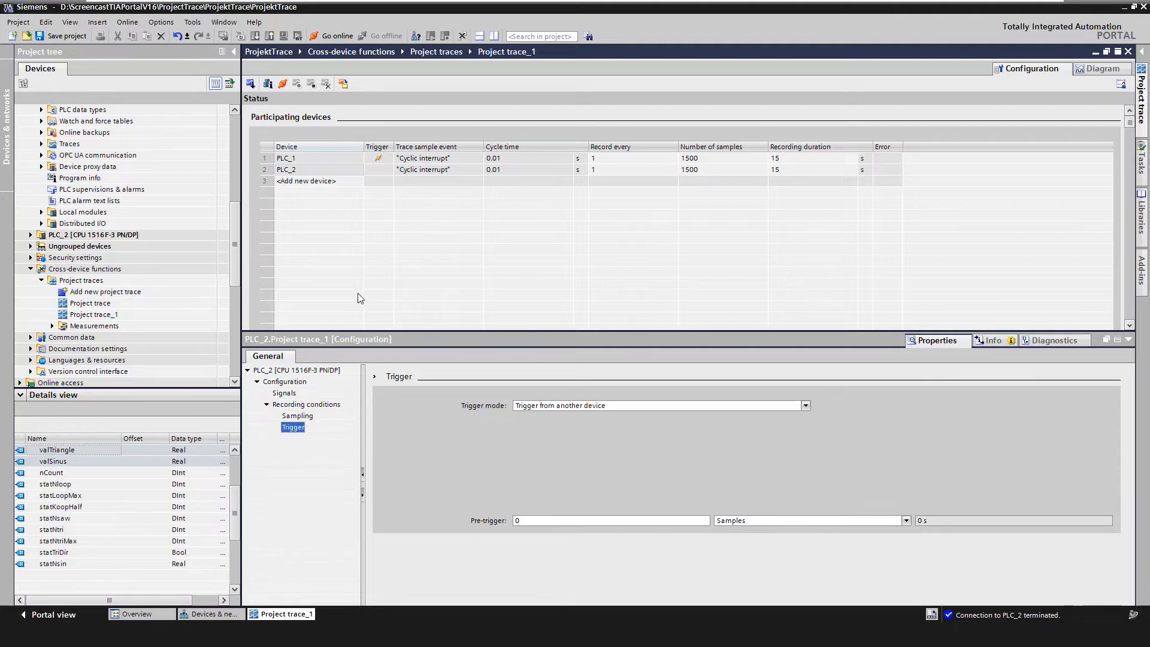
- Transfer the project trace to the devices, finding PLC_1 and going online with it, and move the status overview over the diagram
{"action": "left_click", "coordinate": [251, 86]}
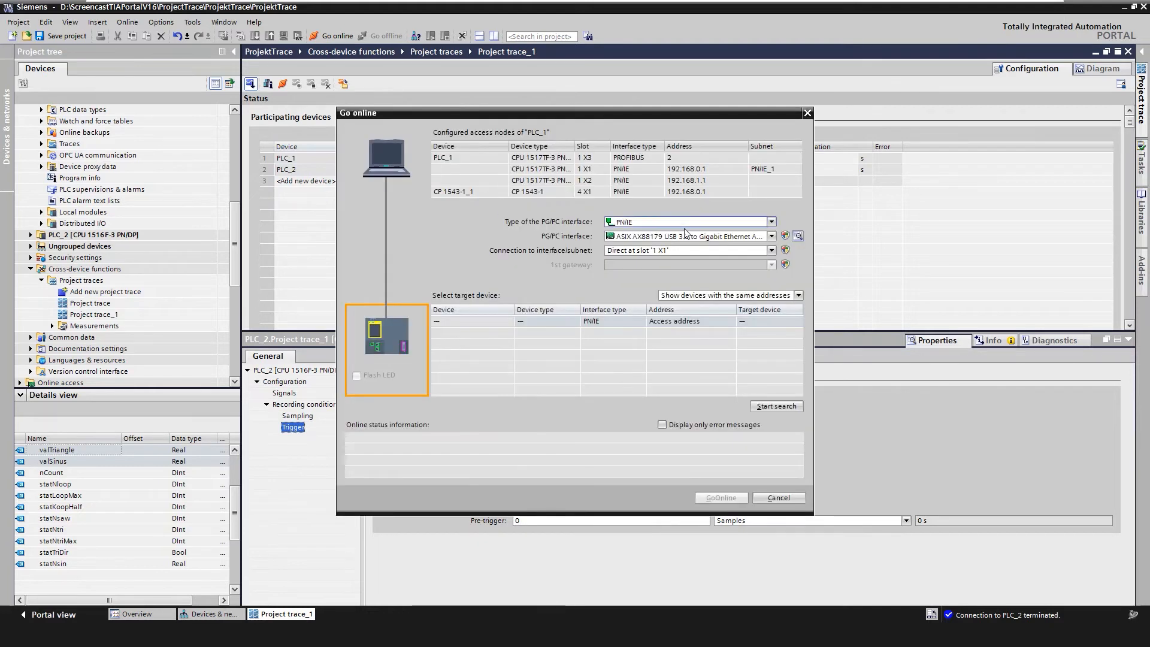
{"action": "left_click", "coordinate": [786, 405]}
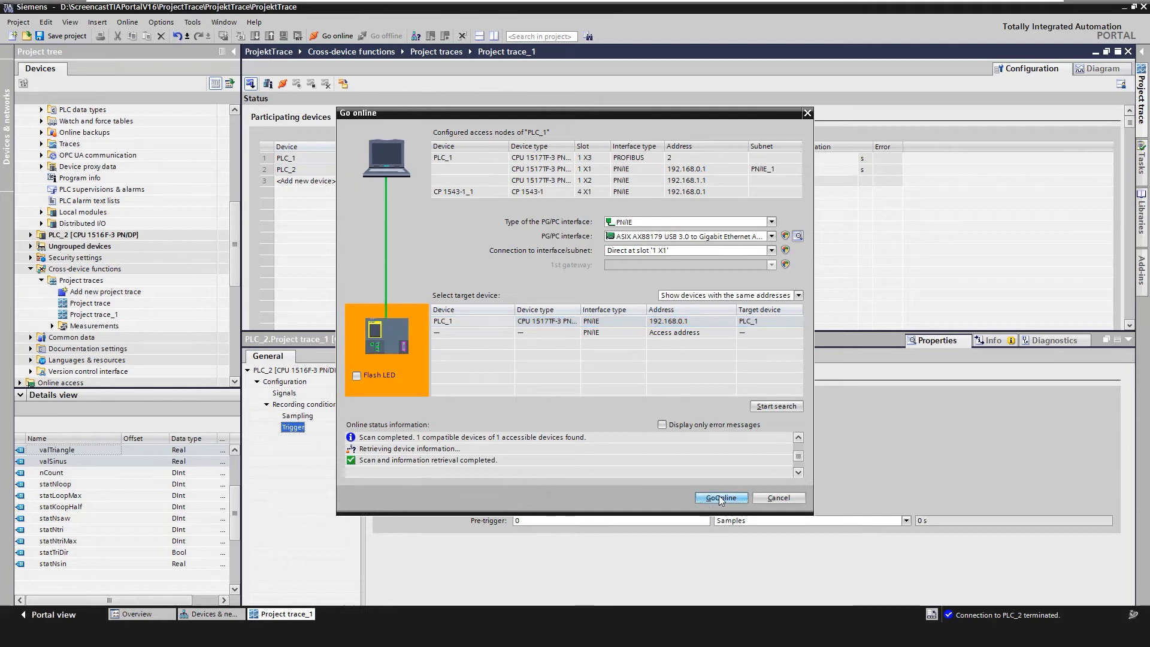
{"action": "left_click", "coordinate": [719, 495]}
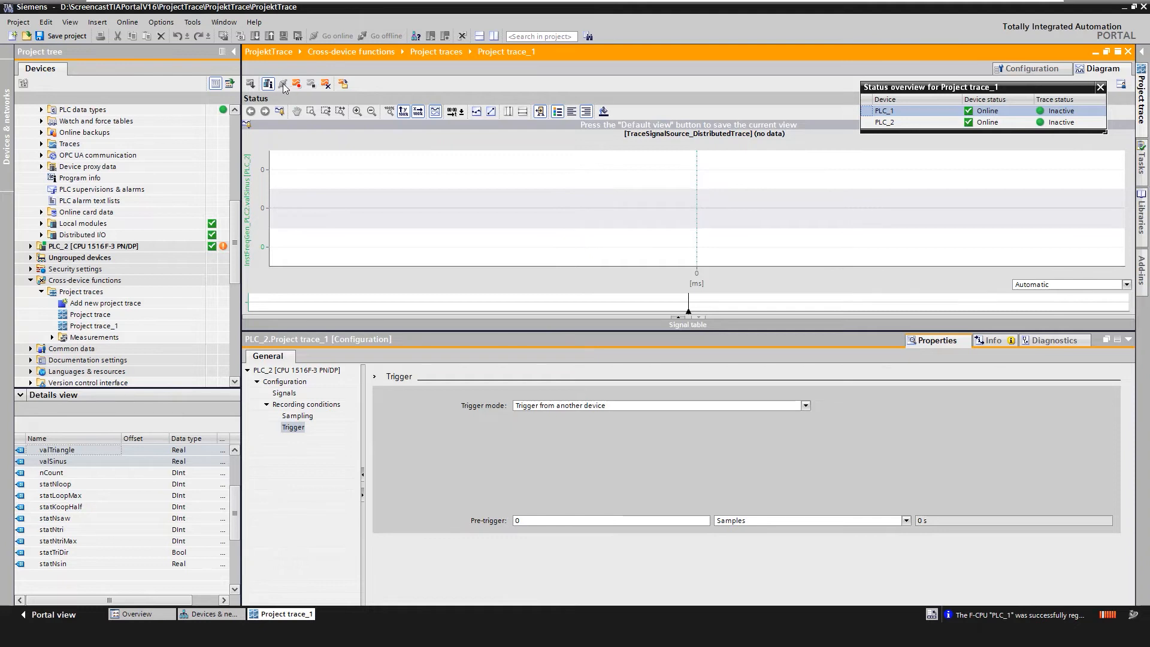
{"action": "left_click_drag", "start_coordinate": [1045, 89], "coordinate": [996, 163]}
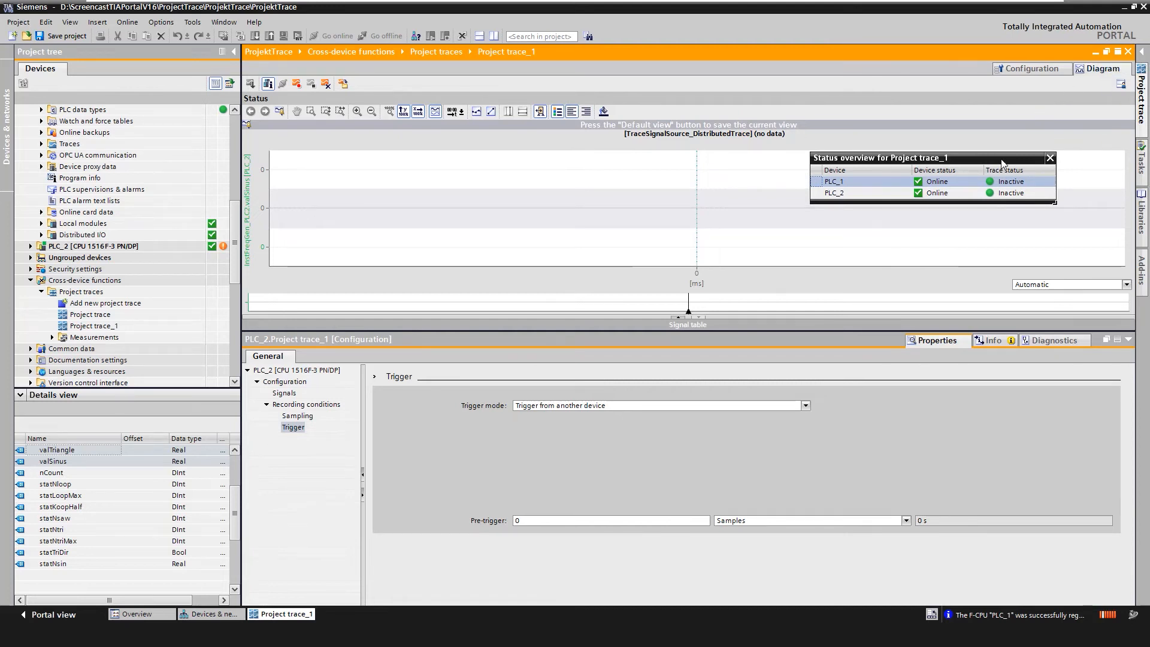
{"action": "left_click_drag", "start_coordinate": [1001, 163], "coordinate": [921, 199]}
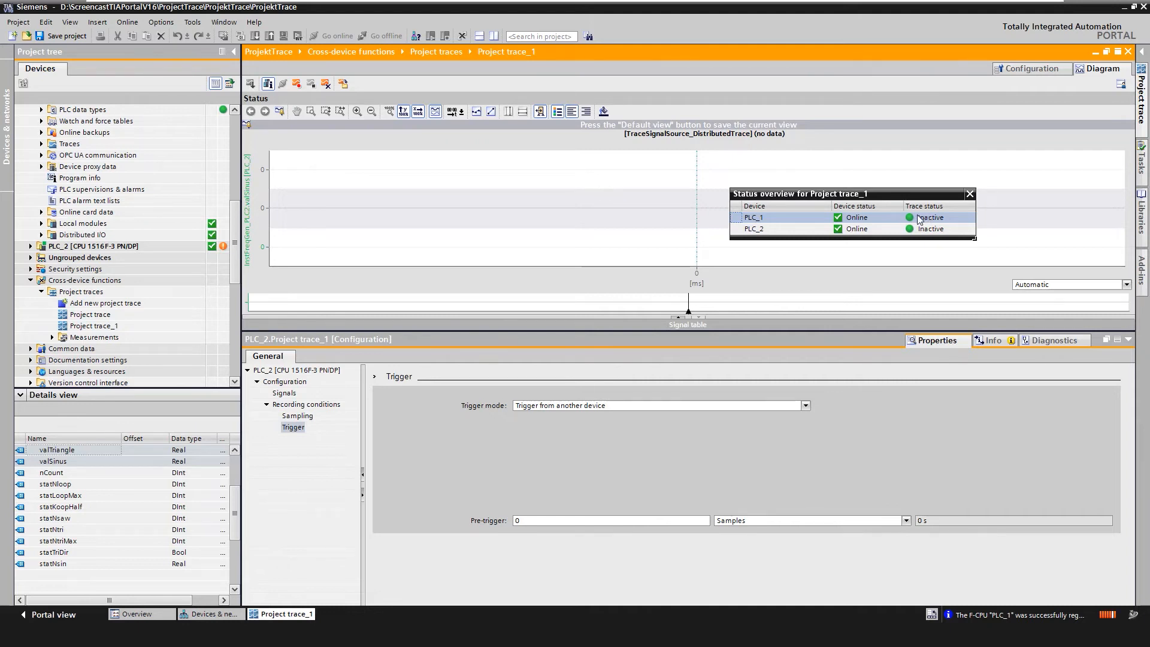
- Switch the trace monitoring off and on again, and activate the recording of the project trace
{"action": "left_click", "coordinate": [268, 84]}
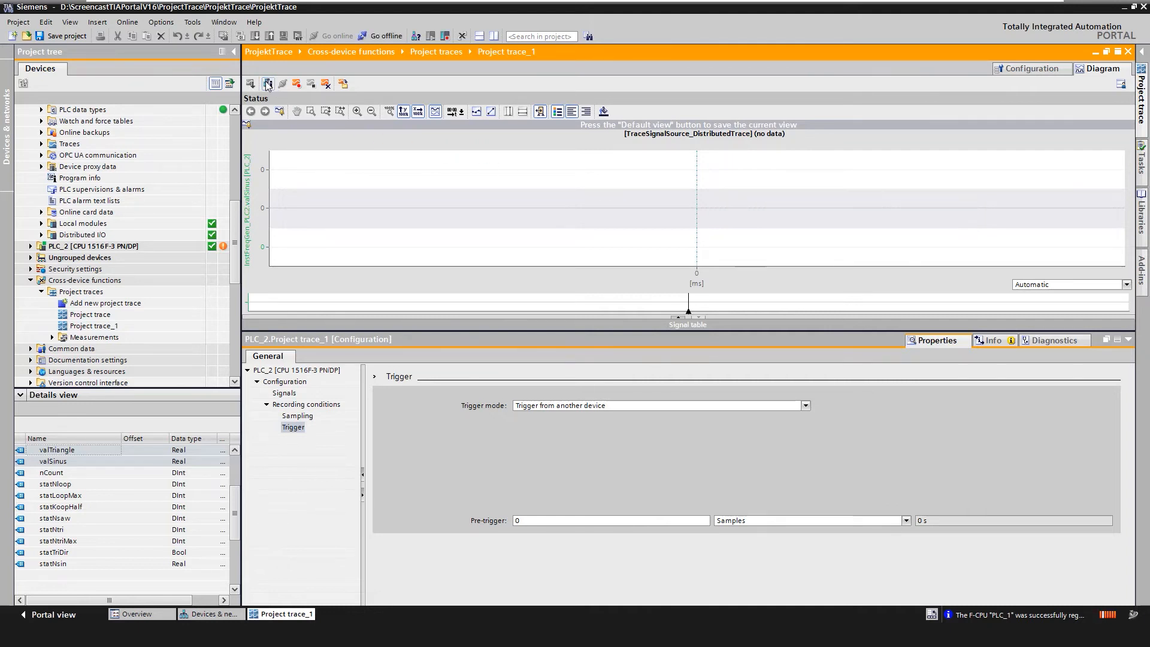
{"action": "left_click", "coordinate": [268, 84]}
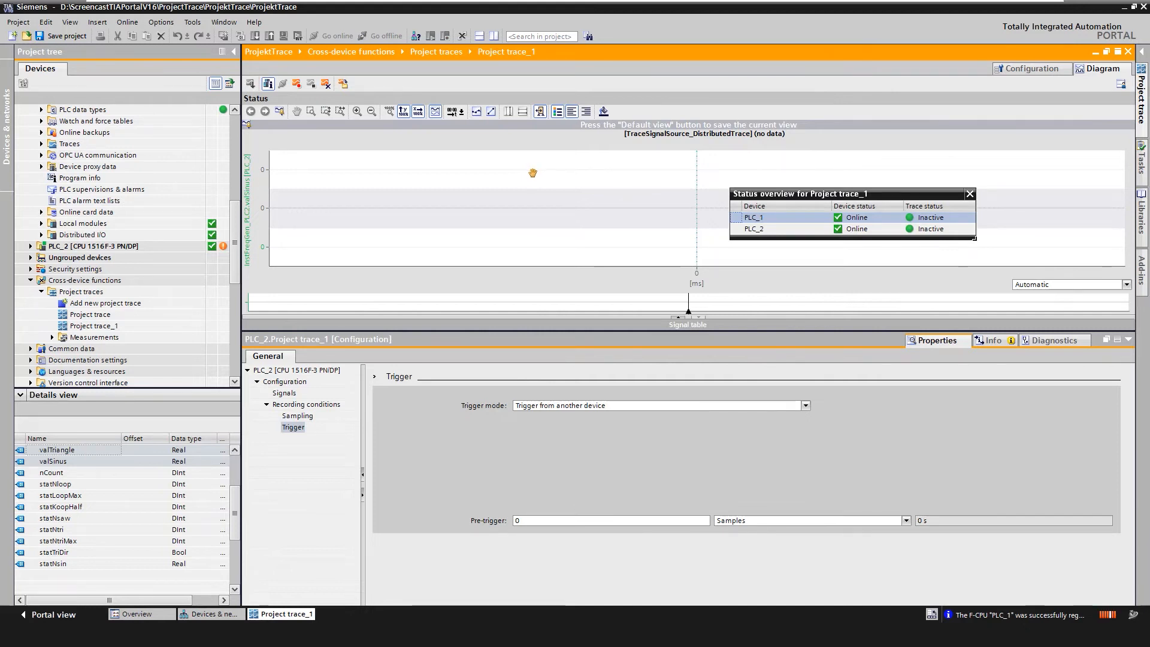
{"action": "left_click", "coordinate": [300, 86]}
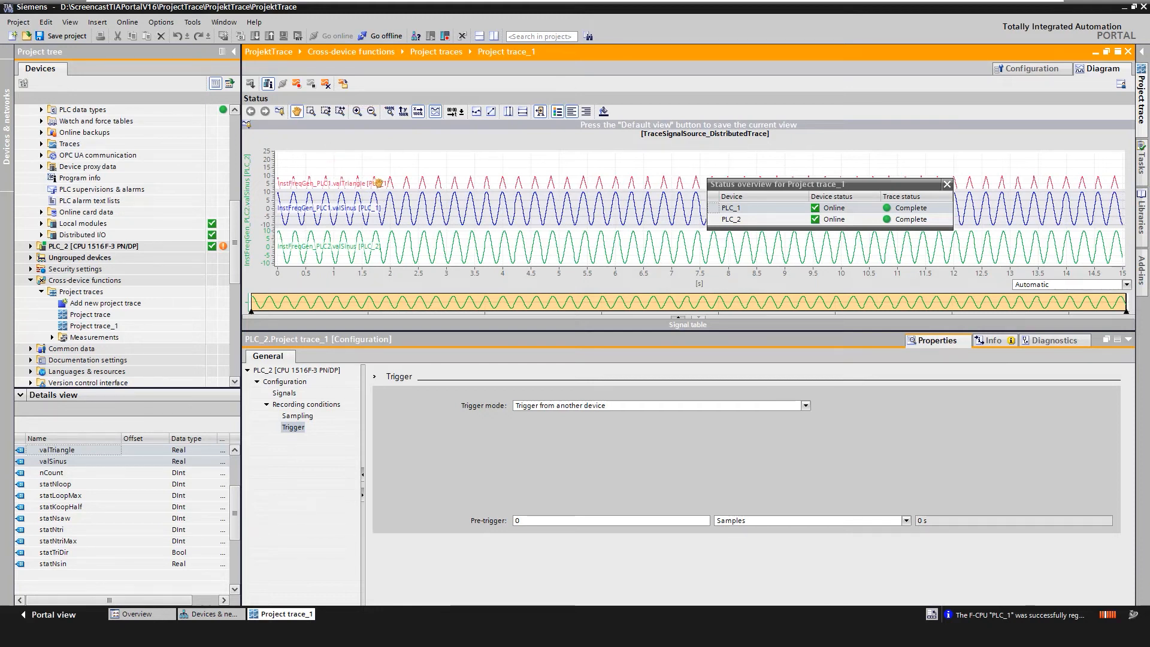
- Add the recorded project trace to the measurements and open the saved measurement Project trace_1 from the cross-device Measurements folder
{"action": "left_click", "coordinate": [347, 88]}
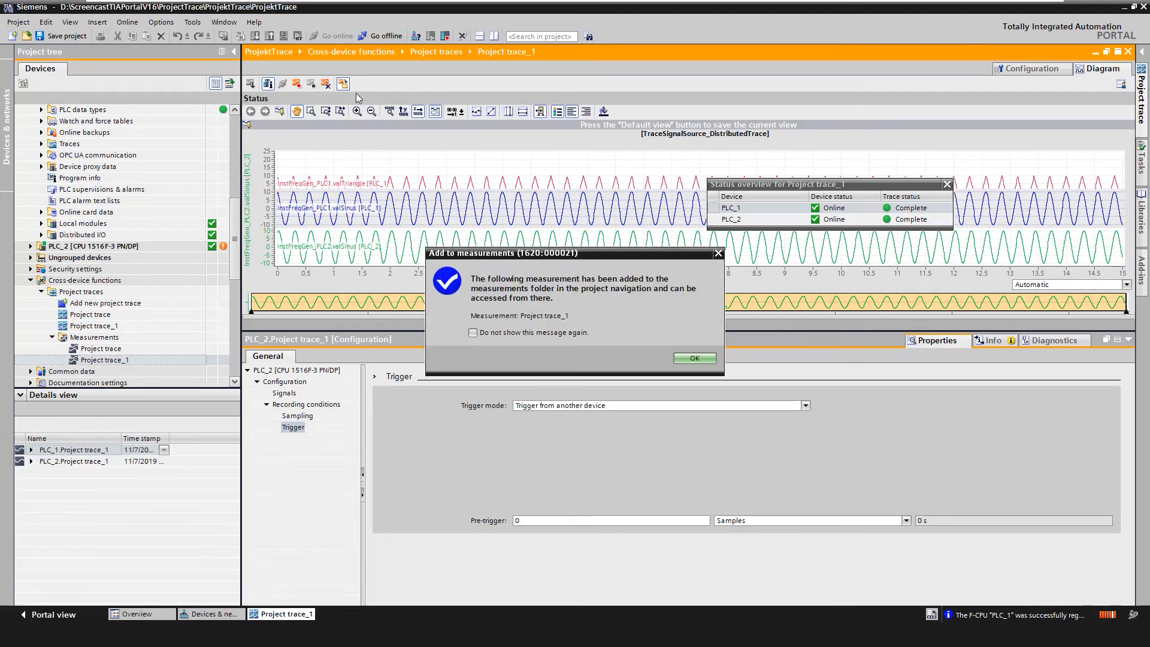
{"action": "left_click", "coordinate": [694, 358]}
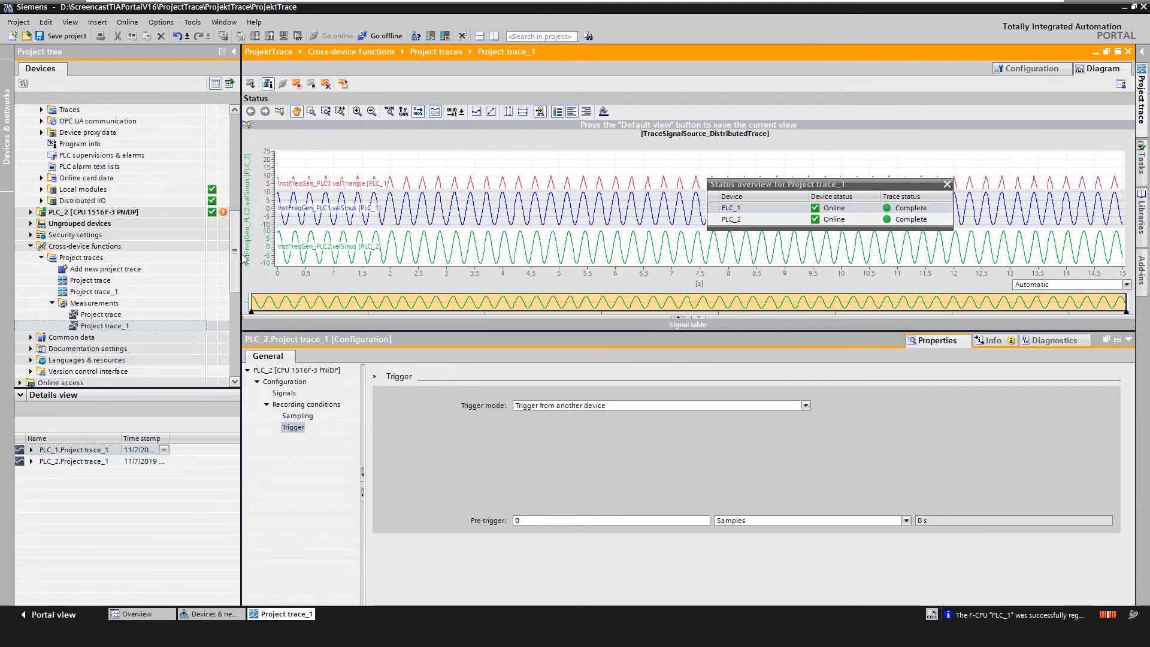
{"action": "scroll", "coordinate": [160, 279], "scroll_direction": "down", "scroll_amount": 2}
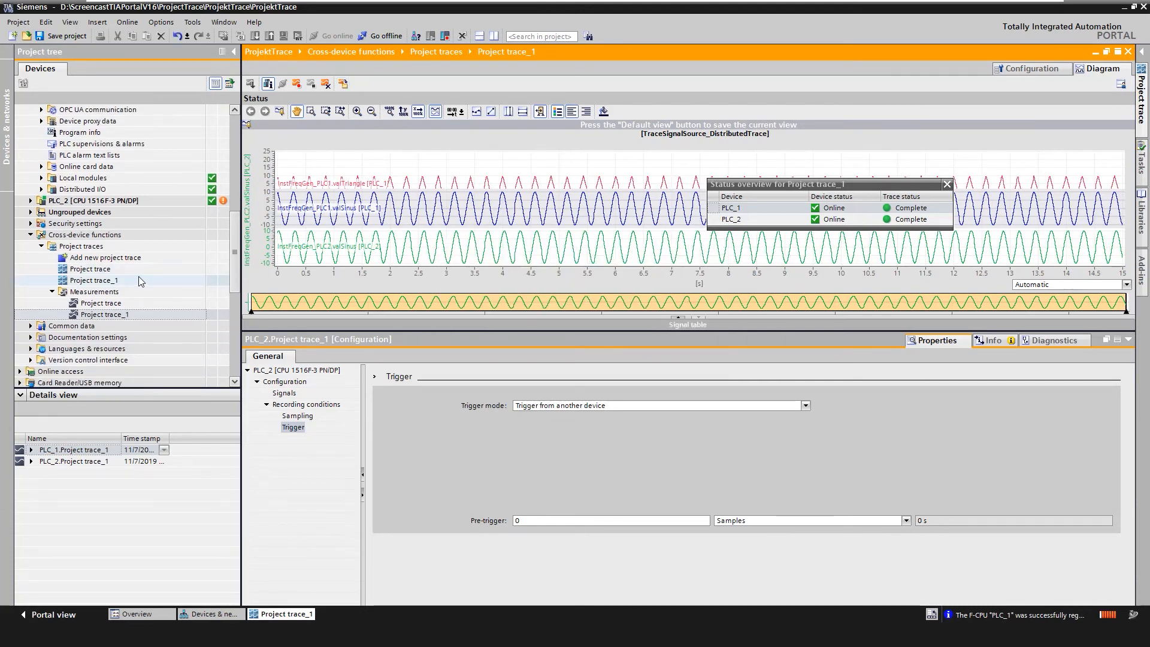
{"action": "double_click", "coordinate": [118, 314]}
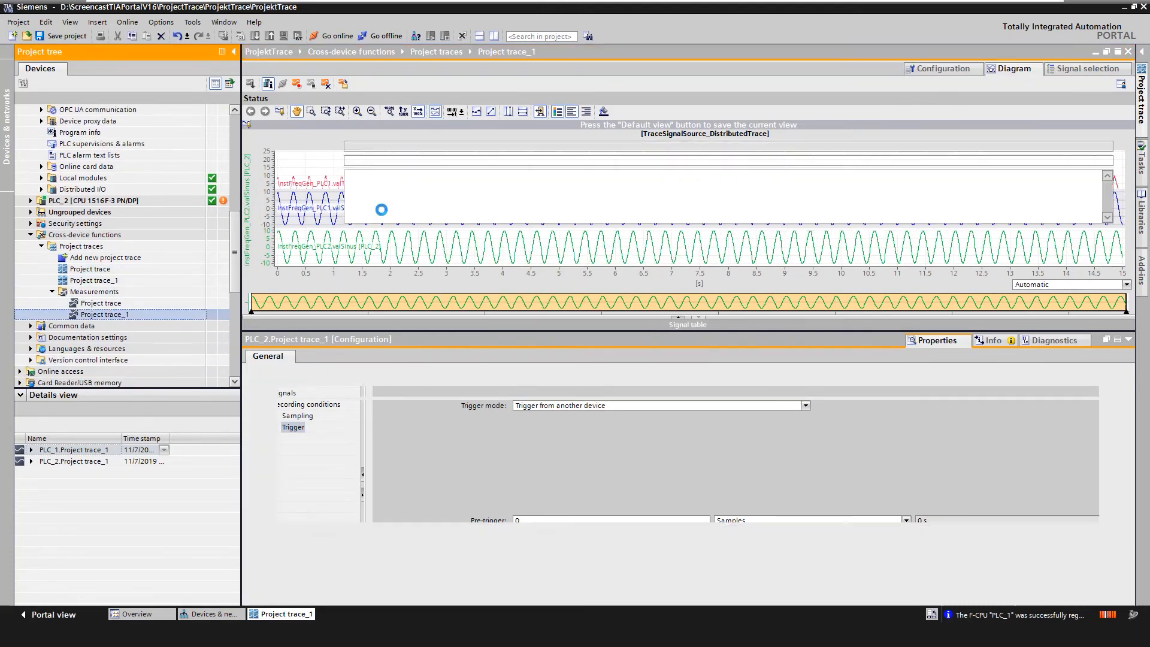
- Open the installed Project trace_1 in PLC_1's Traces folder to view the device's own recording
{"action": "left_click", "coordinate": [265, 84]}
{"action": "left_click", "coordinate": [185, 291]}
{"action": "left_click", "coordinate": [187, 312]}
{"action": "left_click", "coordinate": [475, 318]}
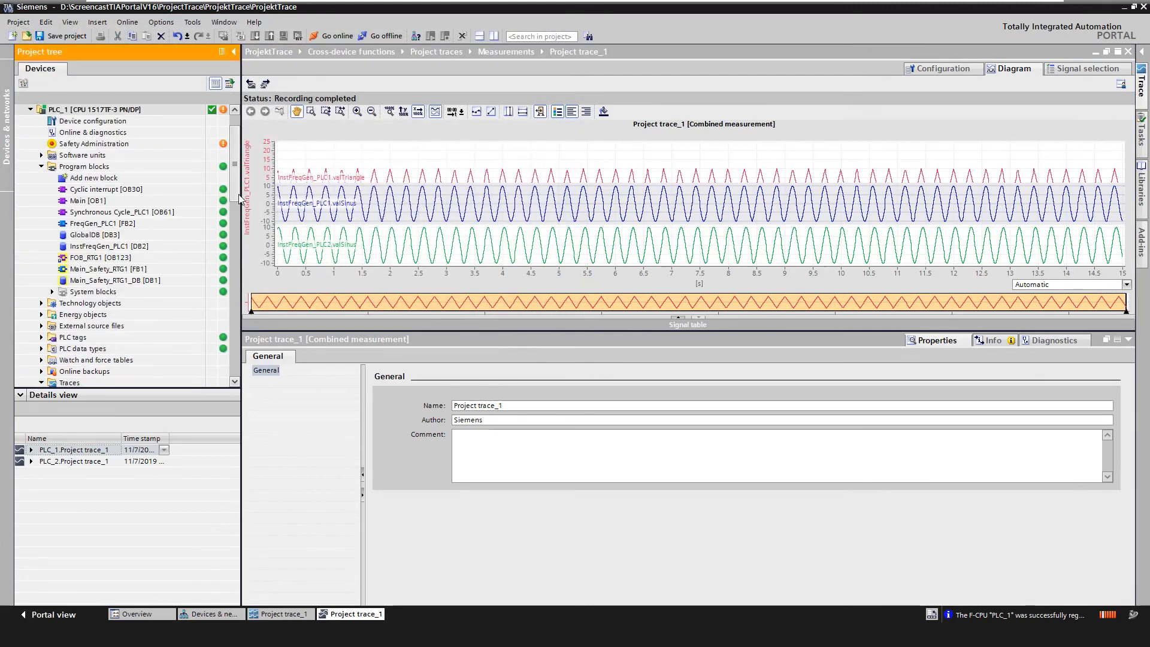
{"action": "scroll", "coordinate": [120, 270], "scroll_direction": "down", "scroll_amount": 3}
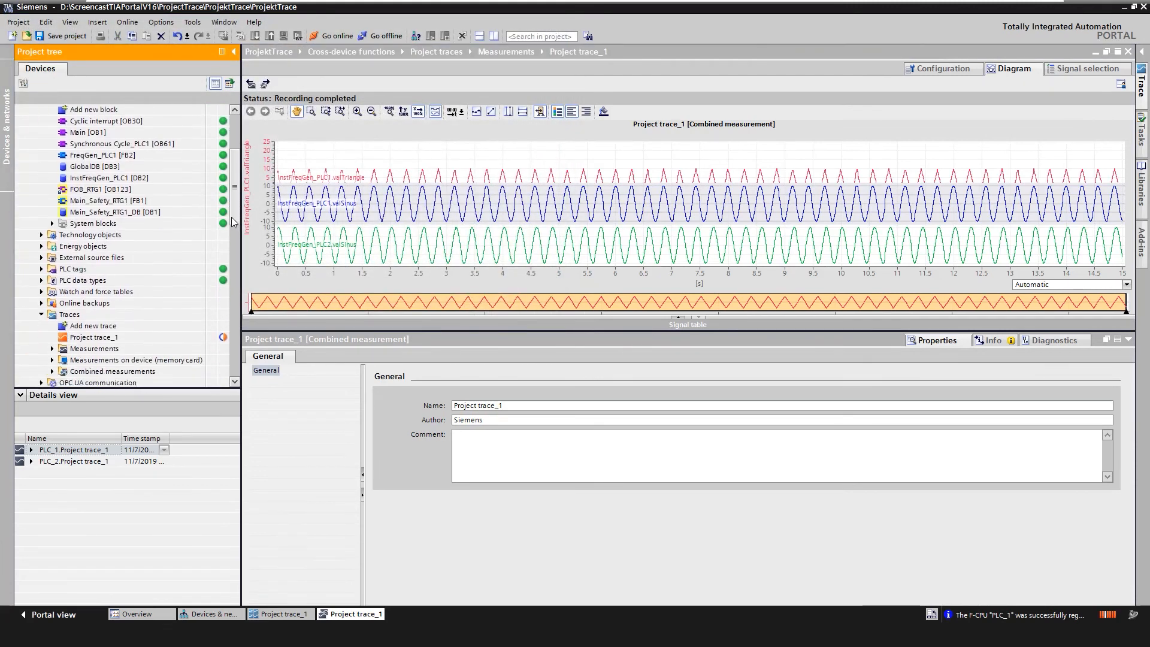
{"action": "double_click", "coordinate": [112, 304]}
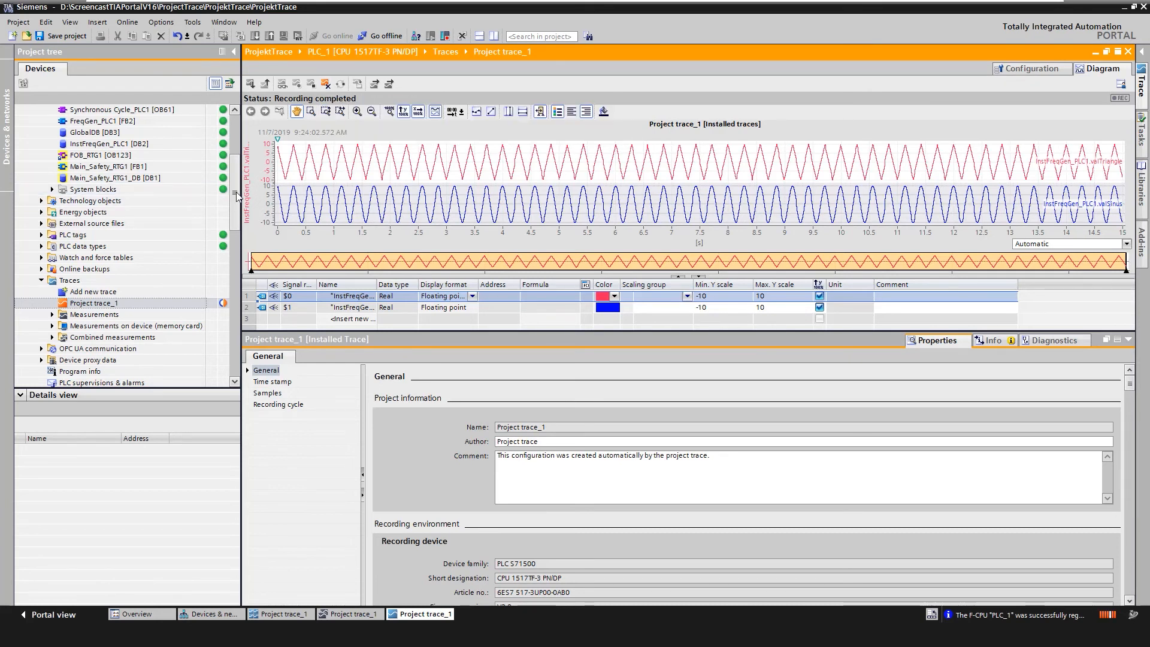
- Return to the cross-device Project trace_1, delete its traces from the devices, and reposition the status overview over the diagram
{"action": "scroll", "coordinate": [237, 194], "scroll_direction": "up", "scroll_amount": 1}
{"action": "scroll", "coordinate": [237, 194], "scroll_direction": "down", "scroll_amount": 7}
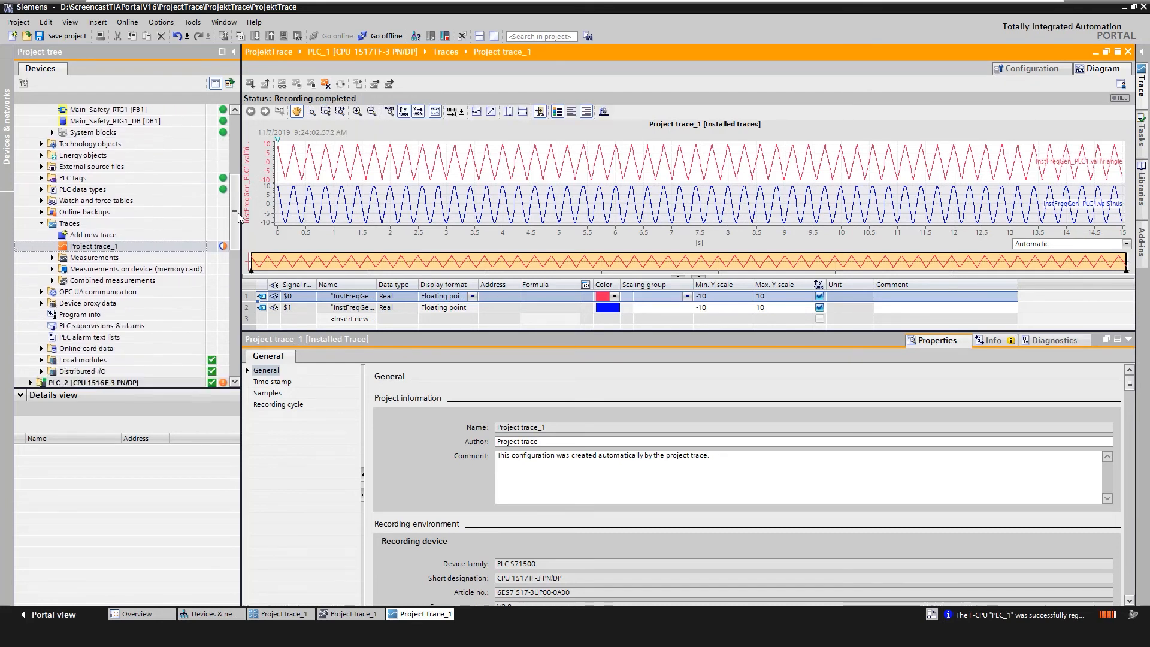
{"action": "double_click", "coordinate": [95, 280]}
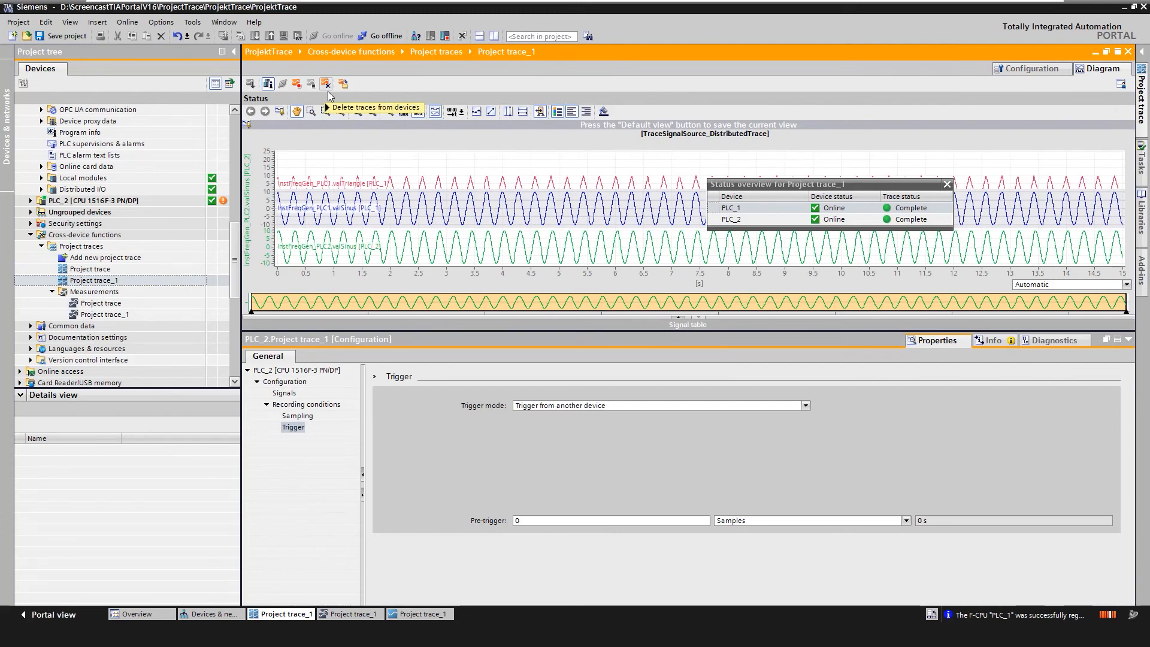
{"action": "left_click", "coordinate": [325, 90]}
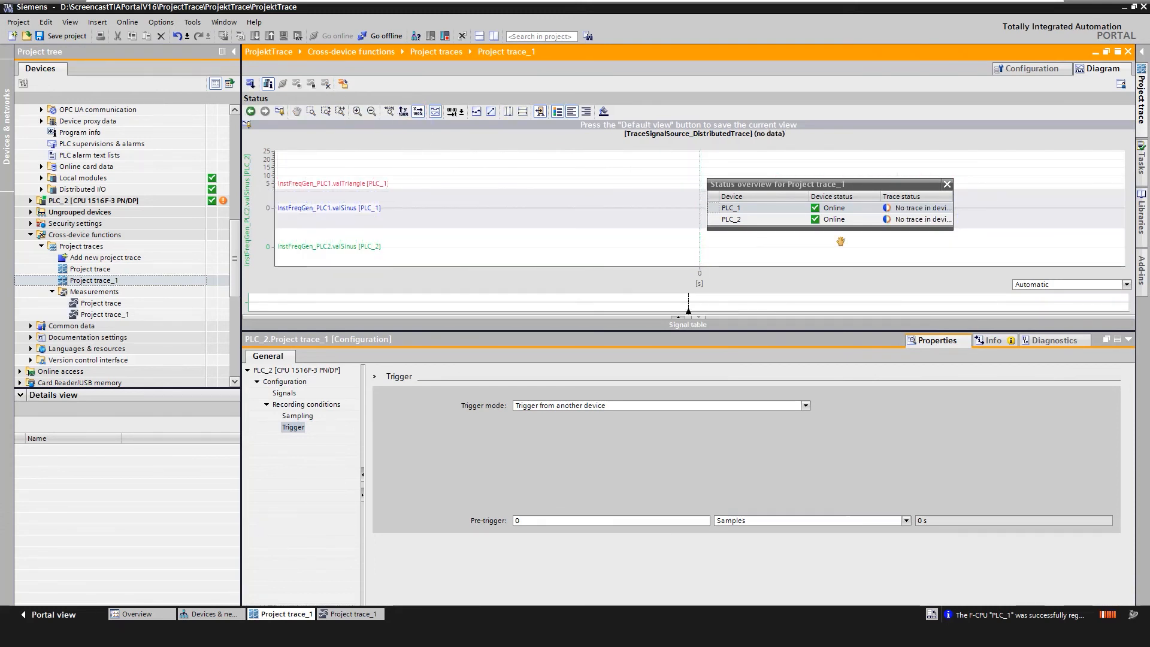
{"action": "left_click_drag", "start_coordinate": [907, 190], "coordinate": [766, 181]}
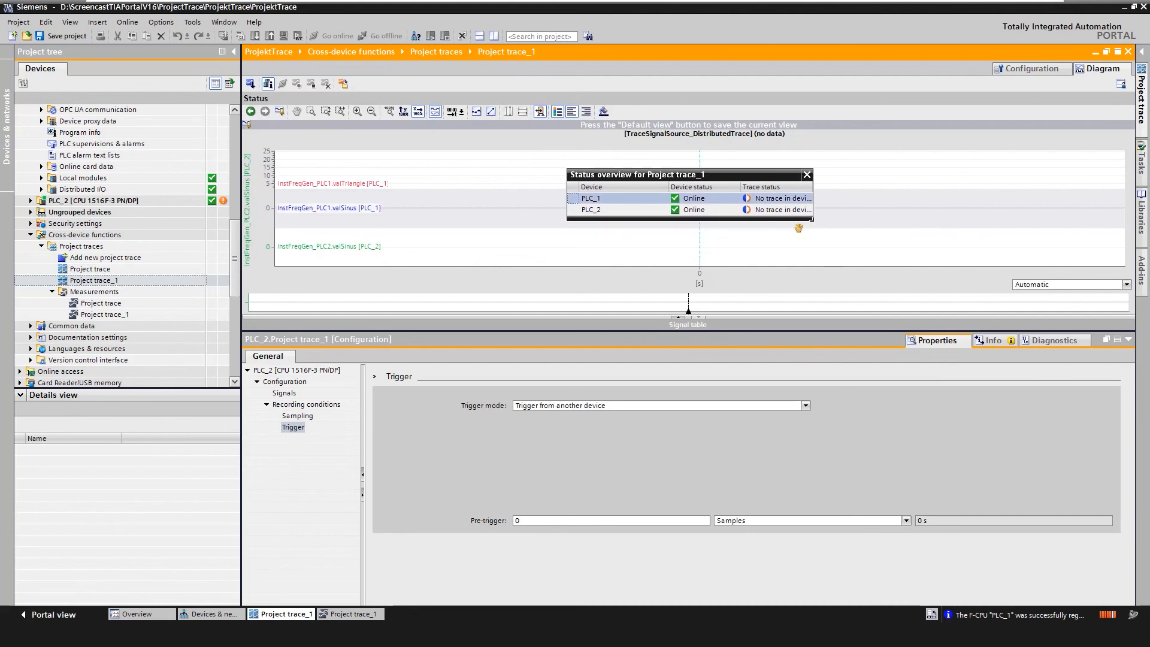